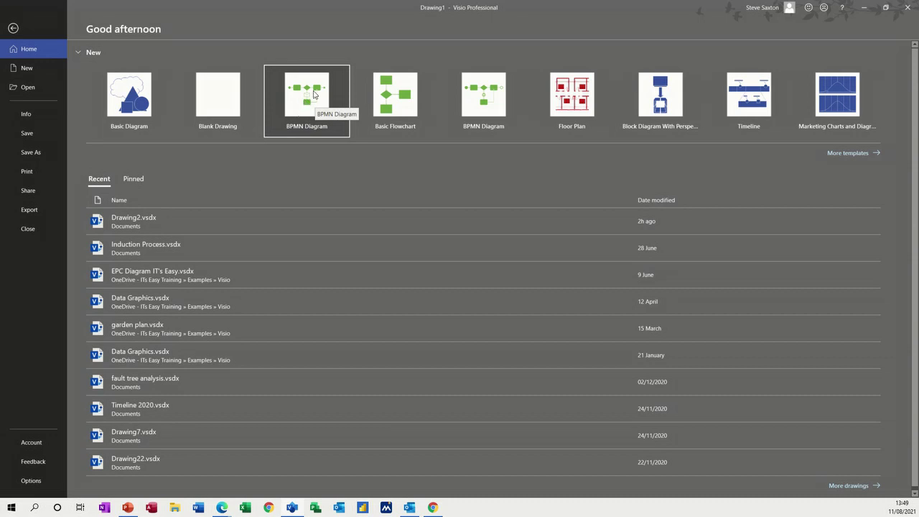
# Create a new blank BPMN Diagram drawing (Drawing3) with the BPMN Basic Shapes stencil
pyautogui.click(295, 106)
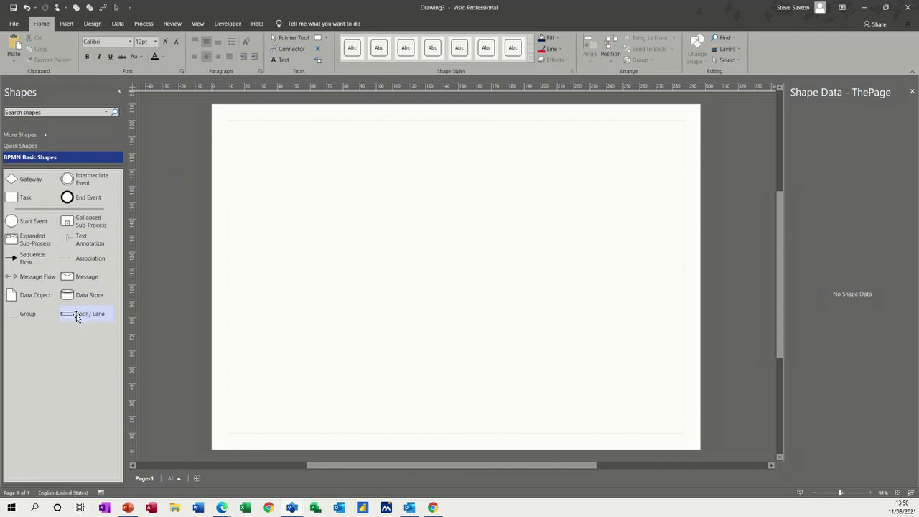
# Place a Pool / Lane shape near the page top and add a second lane below
pyautogui.moveTo(77, 317); pyautogui.dragTo(357, 172)
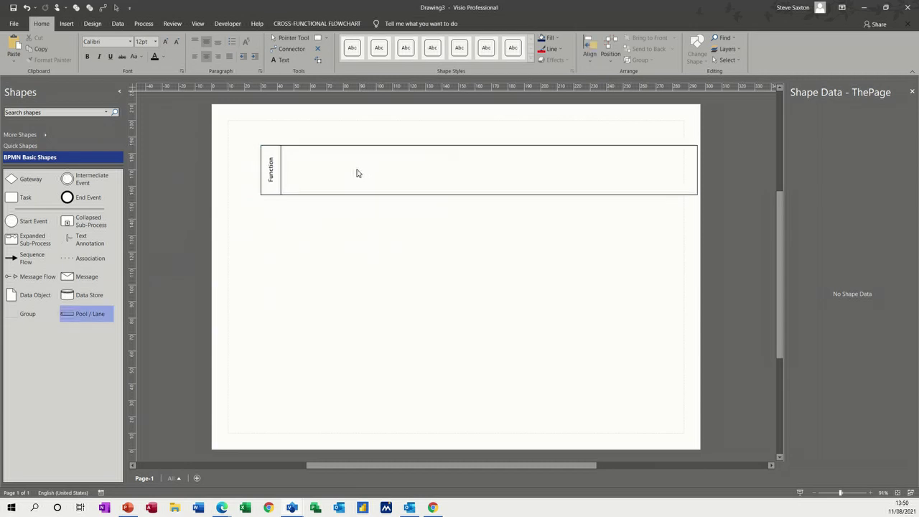
pyautogui.click(267, 191)
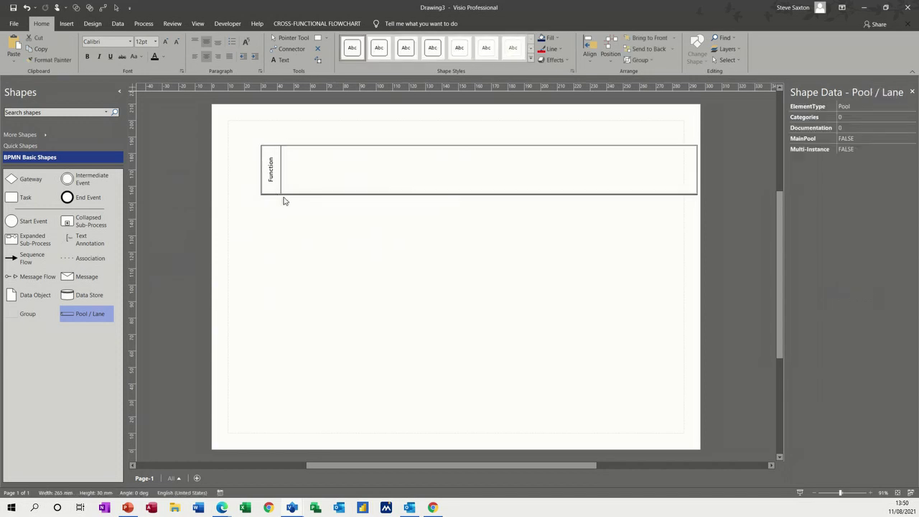
pyautogui.moveTo(260, 203)
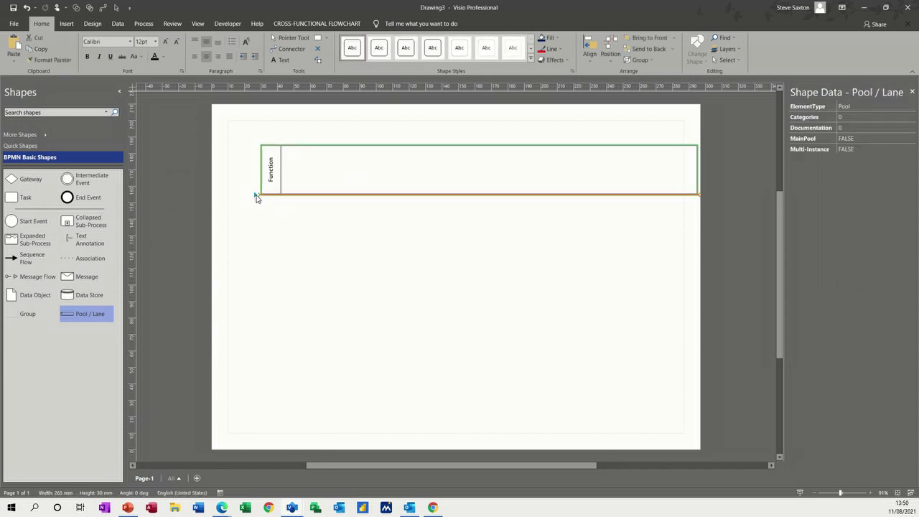
pyautogui.click(255, 195)
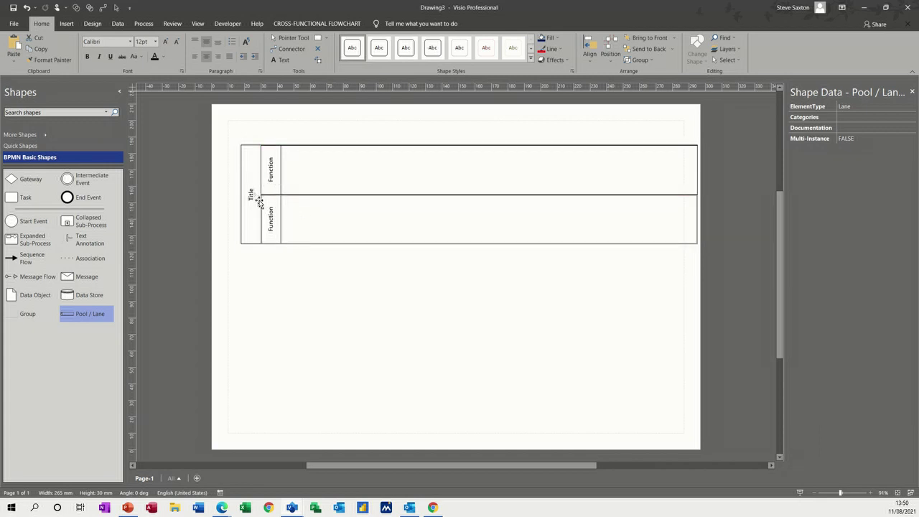
# Title the pool 'Test' and name its lanes 'Test 1' and 'Test 2'
pyautogui.click(251, 196)
pyautogui.doubleClick(251, 196)
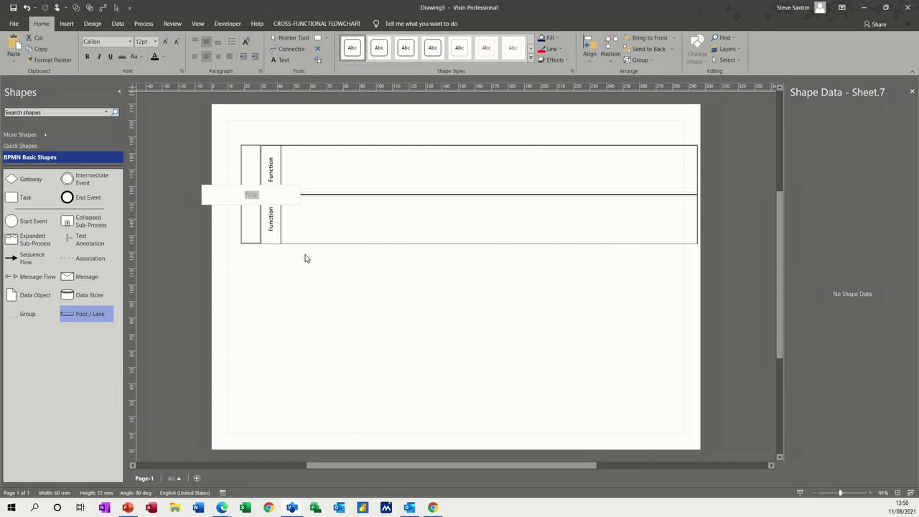
pyautogui.write('Test')
pyautogui.doubleClick(271, 171)
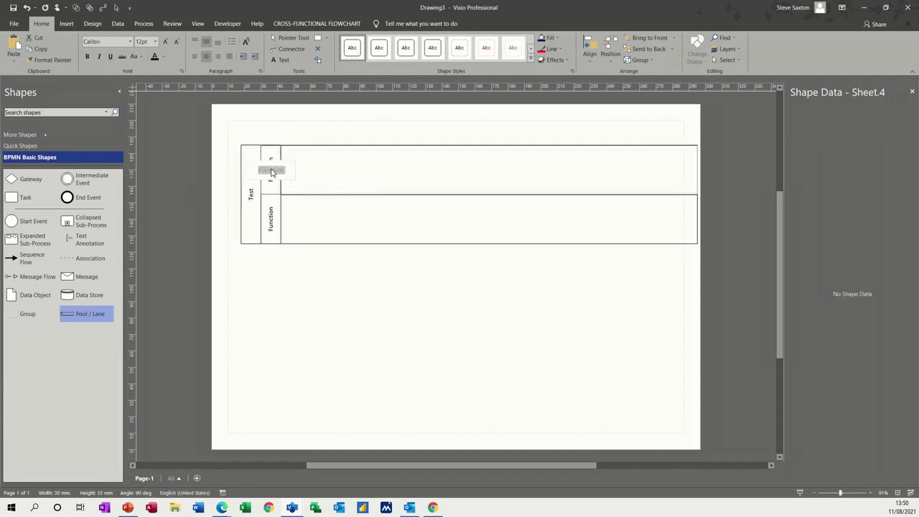
pyautogui.write('Te')
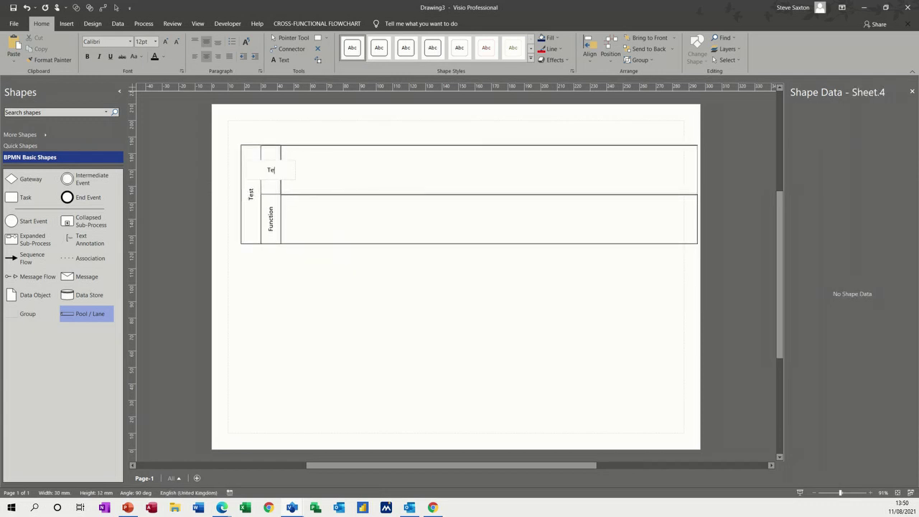
pyautogui.write('st 1')
pyautogui.doubleClick(268, 214)
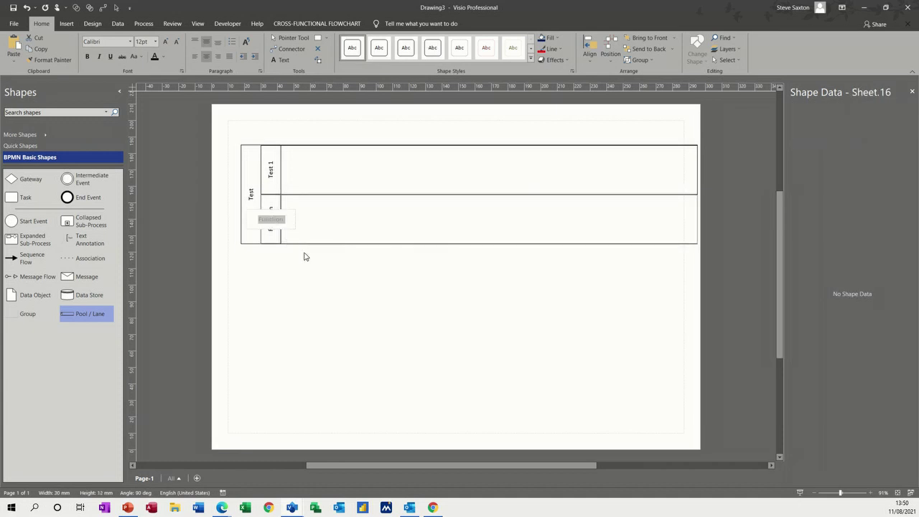
pyautogui.write('Test 2')
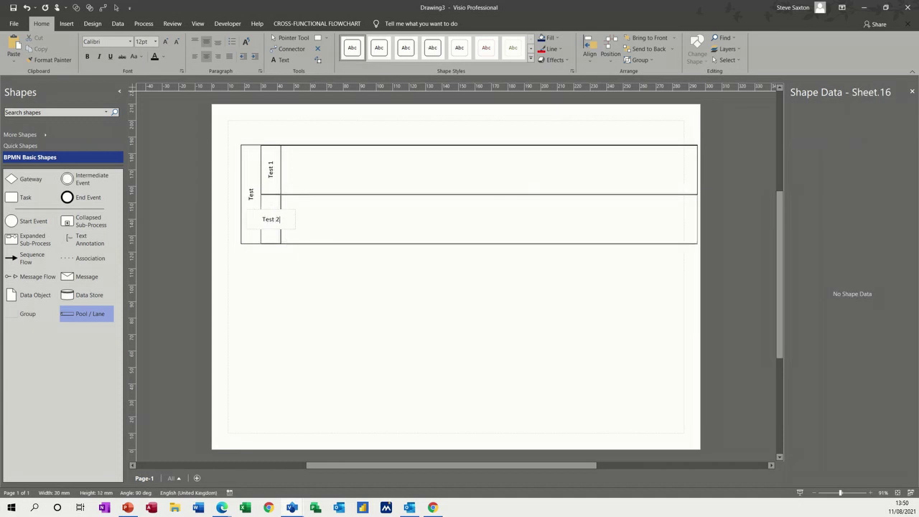
pyautogui.click(359, 233)
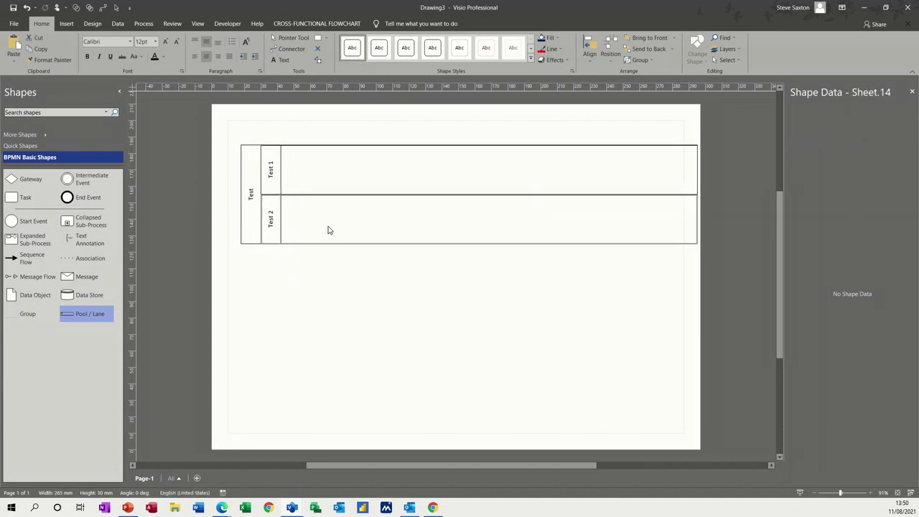
# Place a second Pool / Lane below the Test pool and label it 'Customer 1'
pyautogui.moveTo(92, 318); pyautogui.dragTo(362, 310)
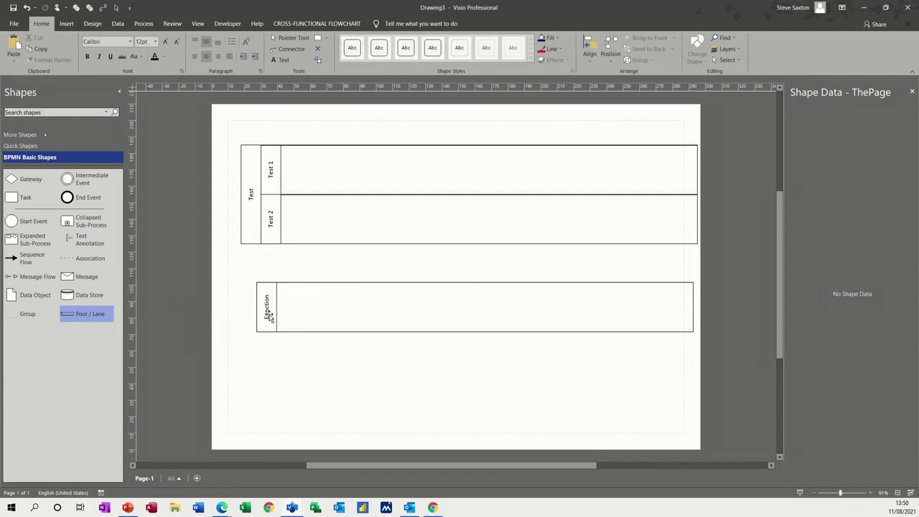
pyautogui.doubleClick(271, 309)
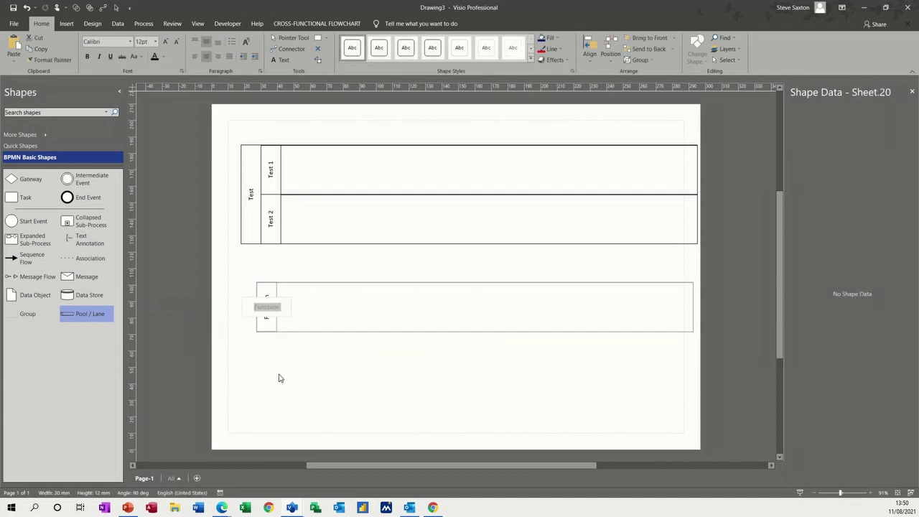
pyautogui.write('Cus')
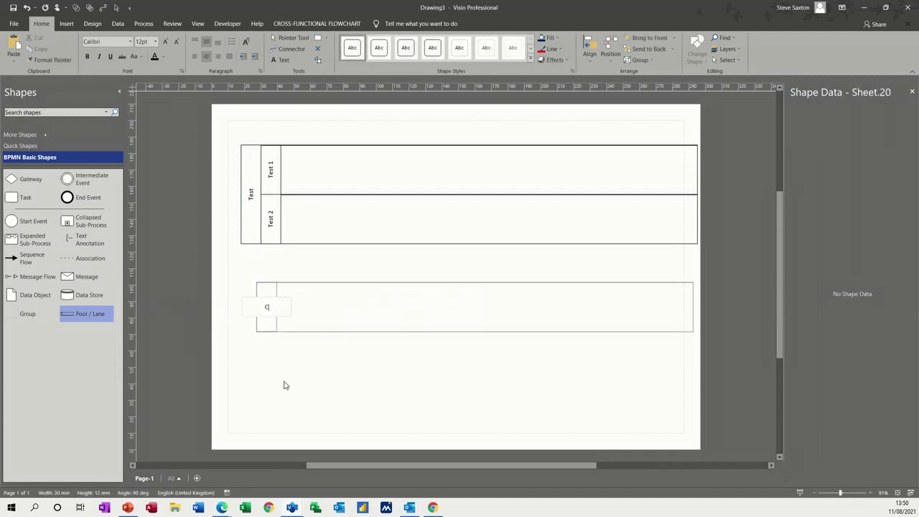
pyautogui.write('tomer 1')
pyautogui.click(298, 397)
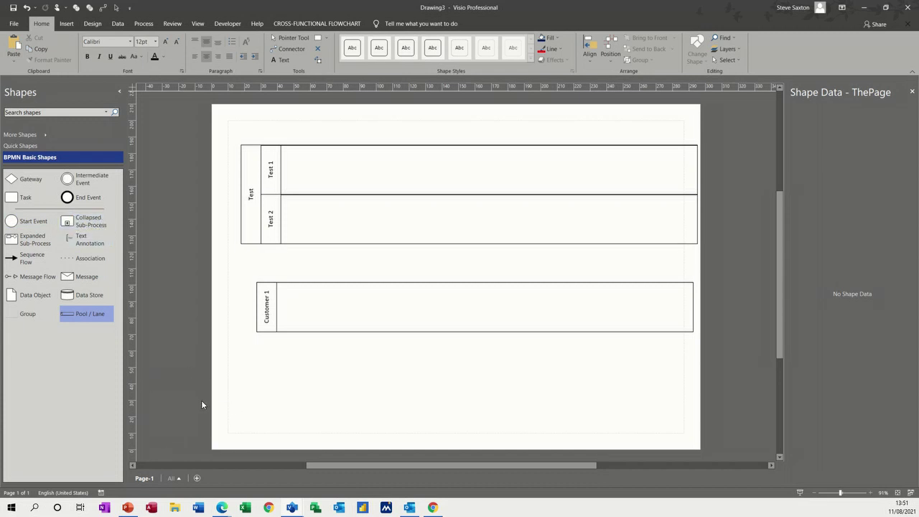
pyautogui.click(144, 25)
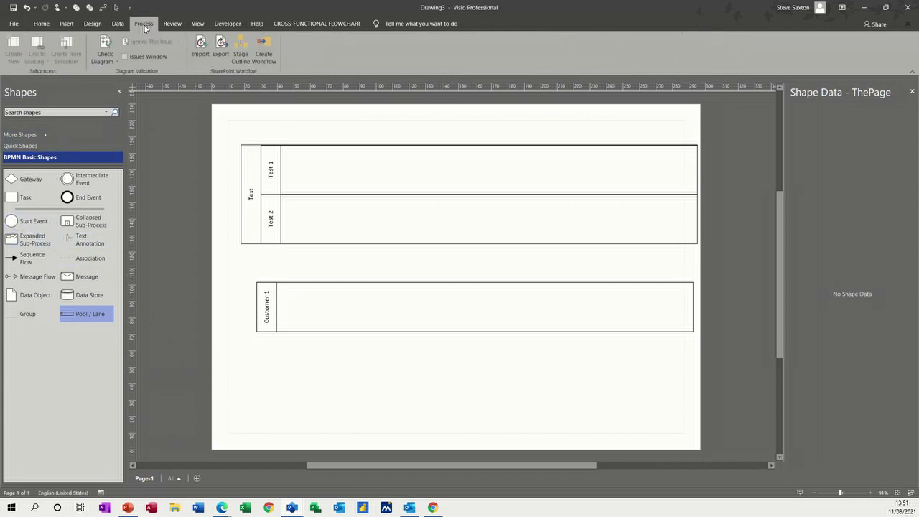
# Confirm BPMN 2.0 is ticked under Check Diagram's Rules to Check
pyautogui.click(116, 60)
pyautogui.moveTo(126, 87)
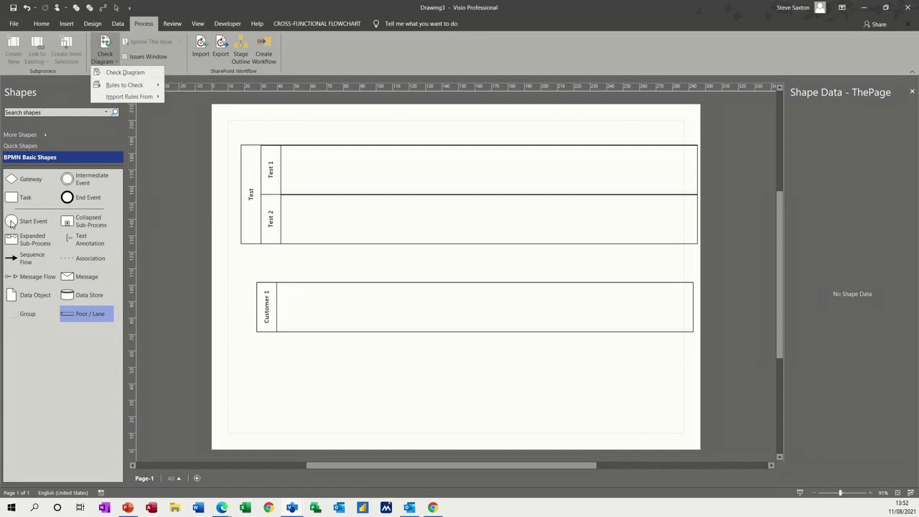
# In lane Test 1, chain a start event, a task named 'Task 1' and an end event
pyautogui.moveTo(11, 224); pyautogui.dragTo(314, 178)
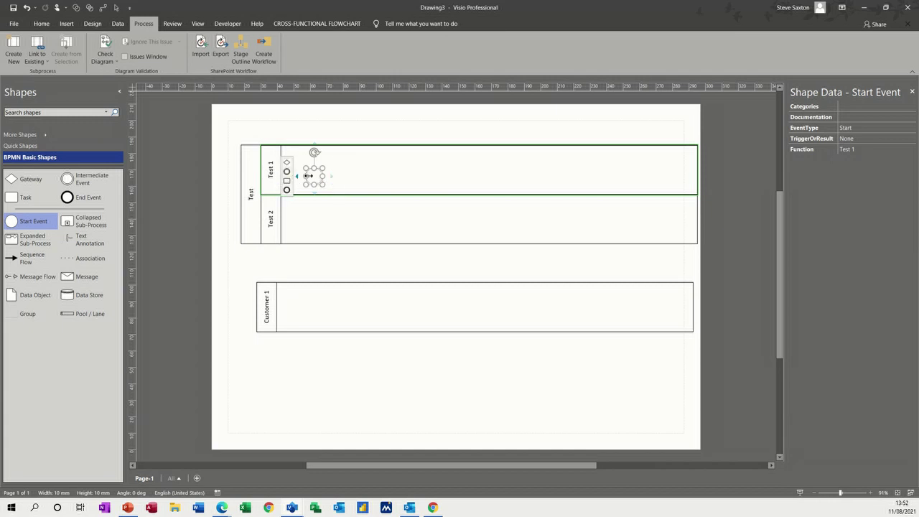
pyautogui.moveTo(333, 175)
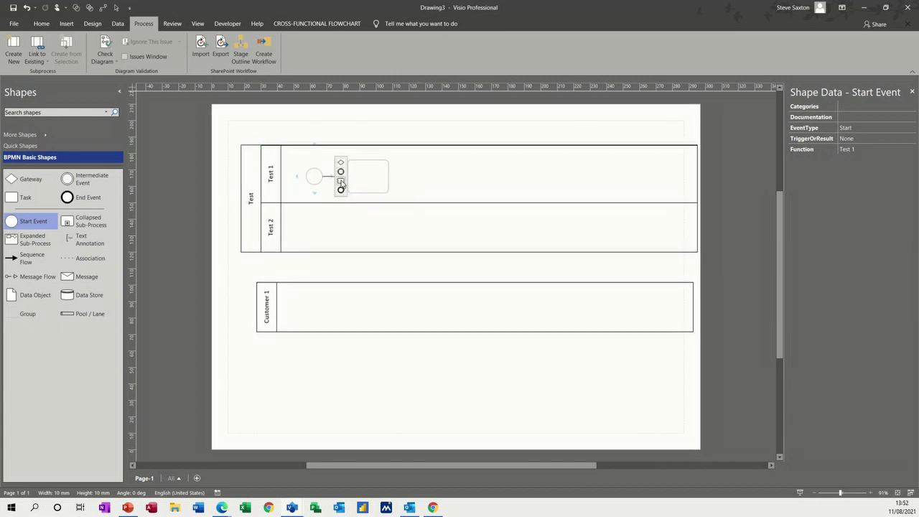
pyautogui.click(341, 182)
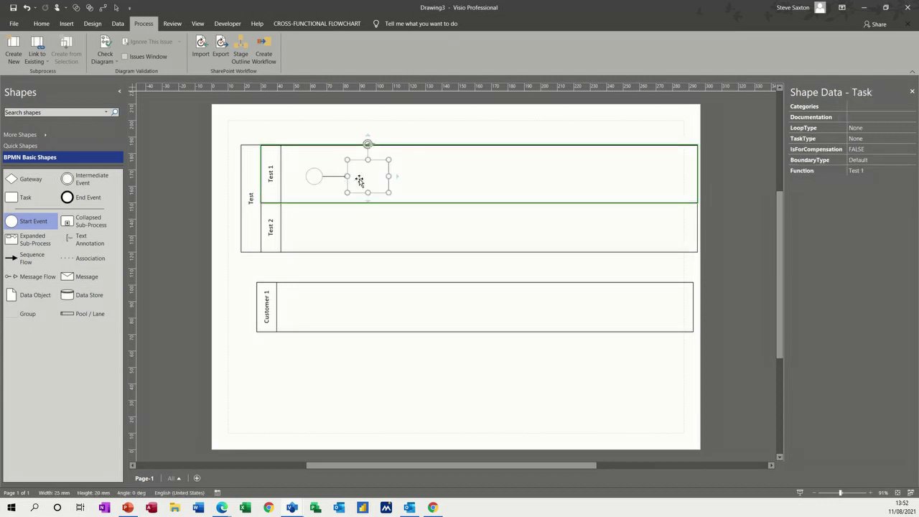
pyautogui.moveTo(398, 179)
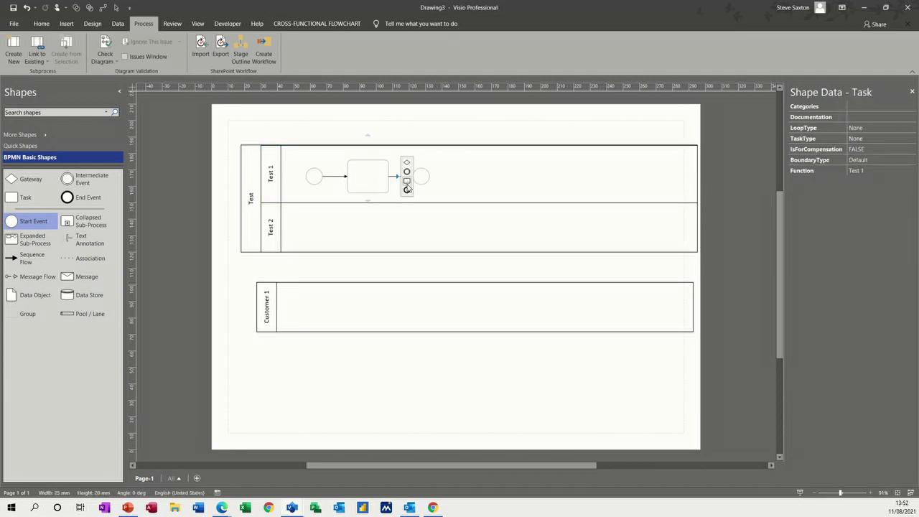
pyautogui.click(406, 190)
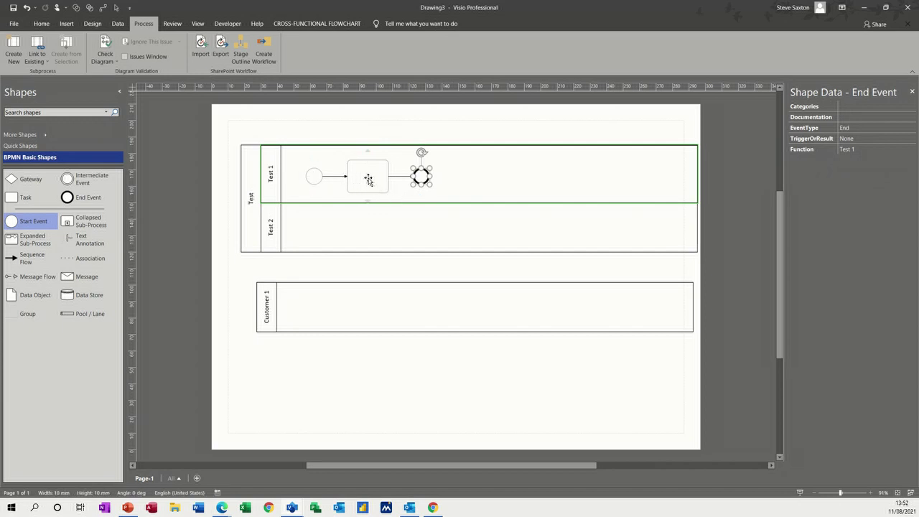
pyautogui.click(369, 180)
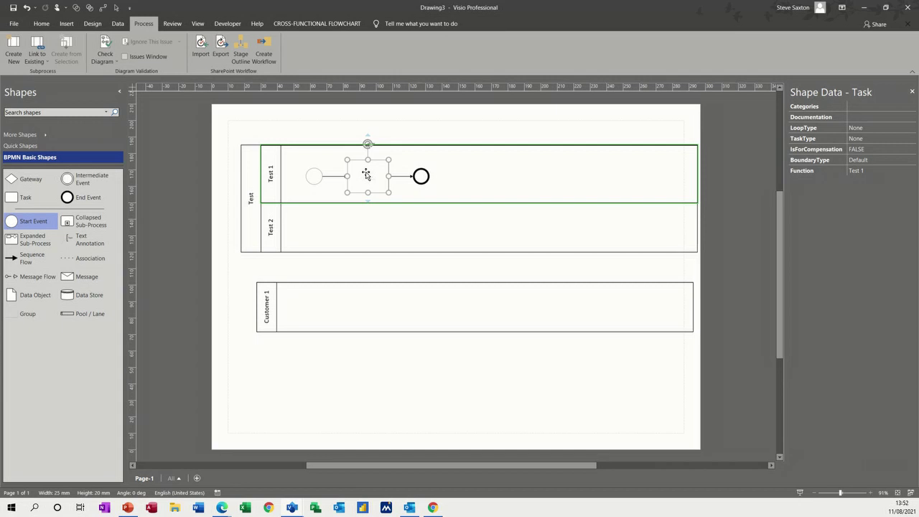
pyautogui.write('Task 1')
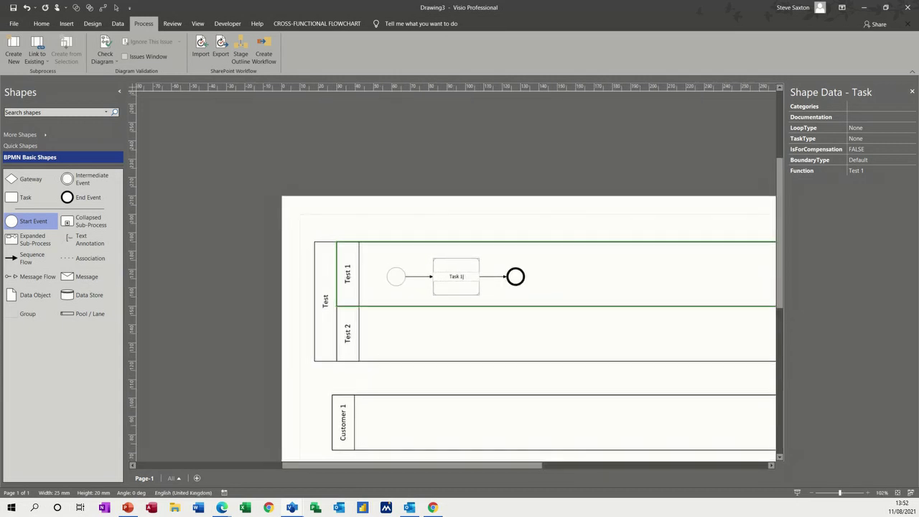
pyautogui.click(546, 276)
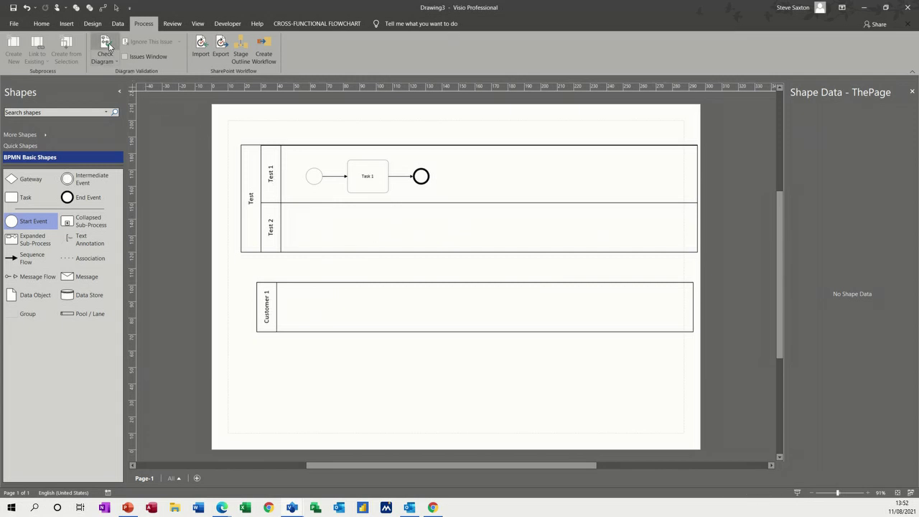
# Validate the diagram and dismiss the no-issues message
pyautogui.click(106, 46)
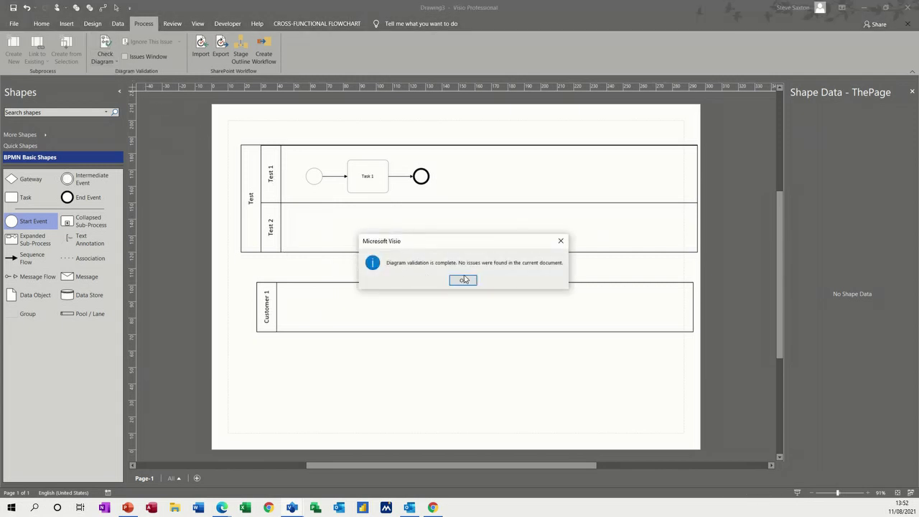
pyautogui.click(464, 280)
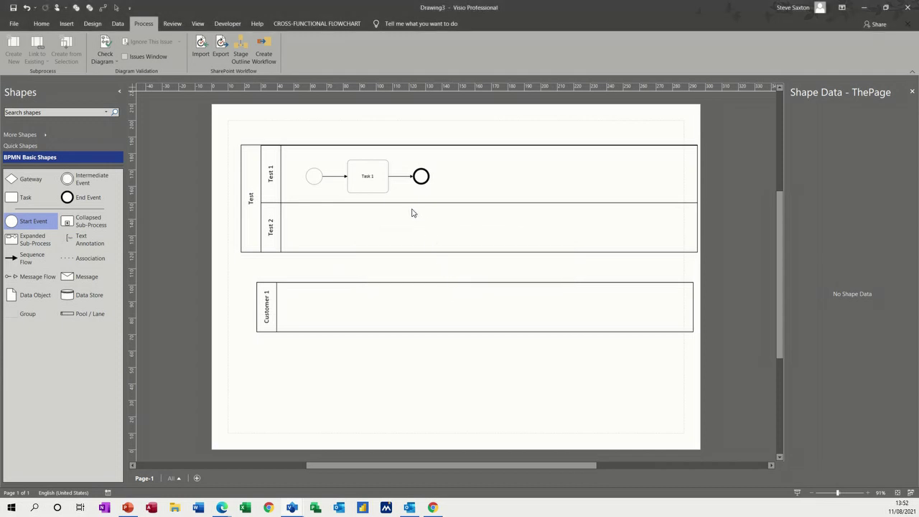
pyautogui.moveTo(439, 177)
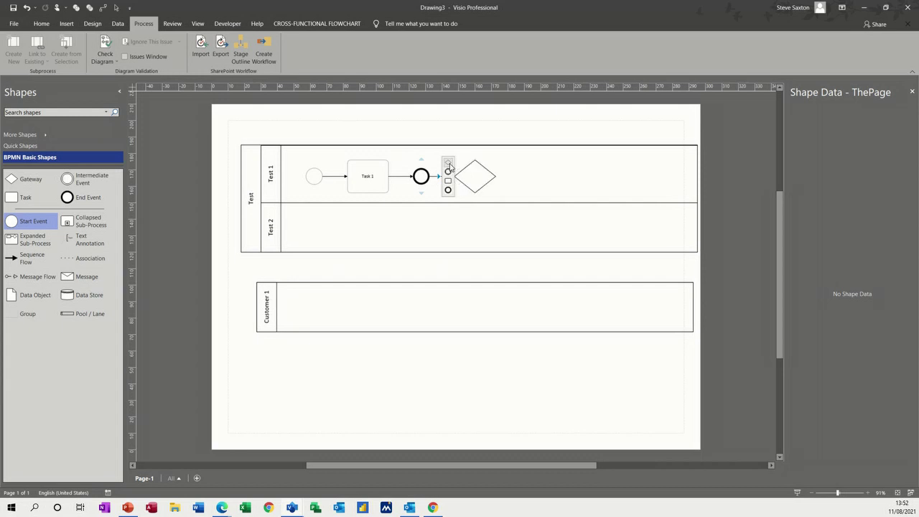
# Connect an exclusive gateway after the end event, re-validate, and inspect the gateway issue
pyautogui.click(449, 164)
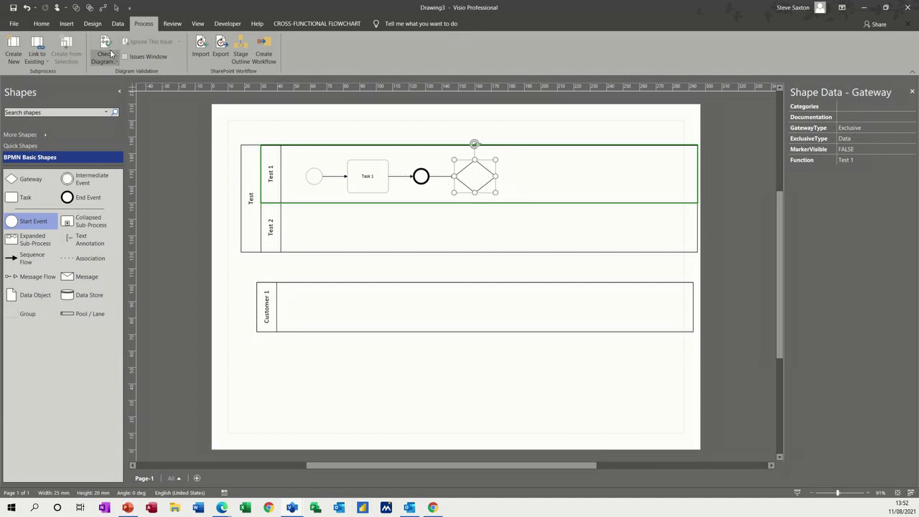
pyautogui.click(105, 43)
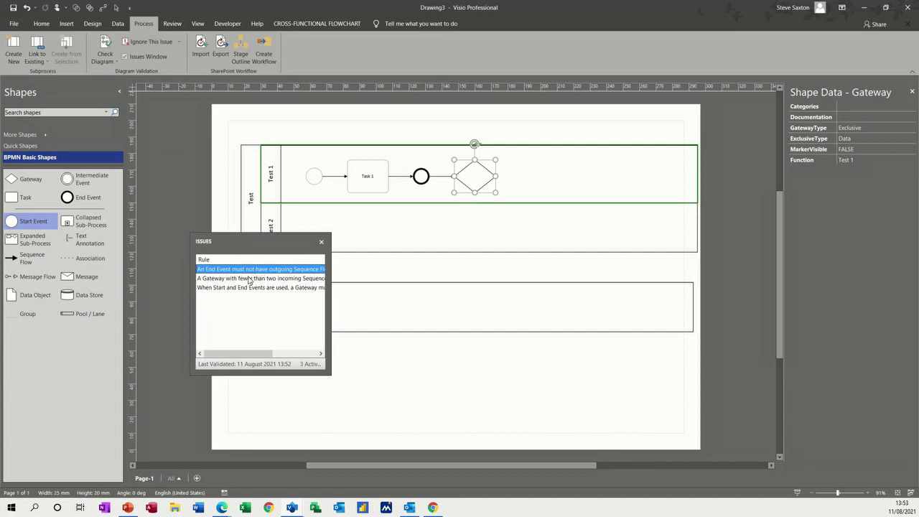
pyautogui.click(249, 279)
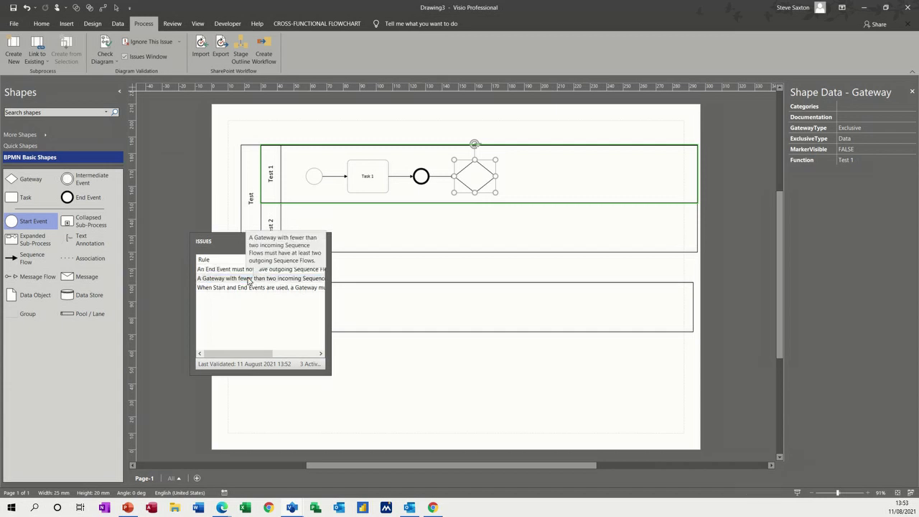
# Match the listed issues to Task 1, the end event and gateway, then close the issues list
pyautogui.click(353, 185)
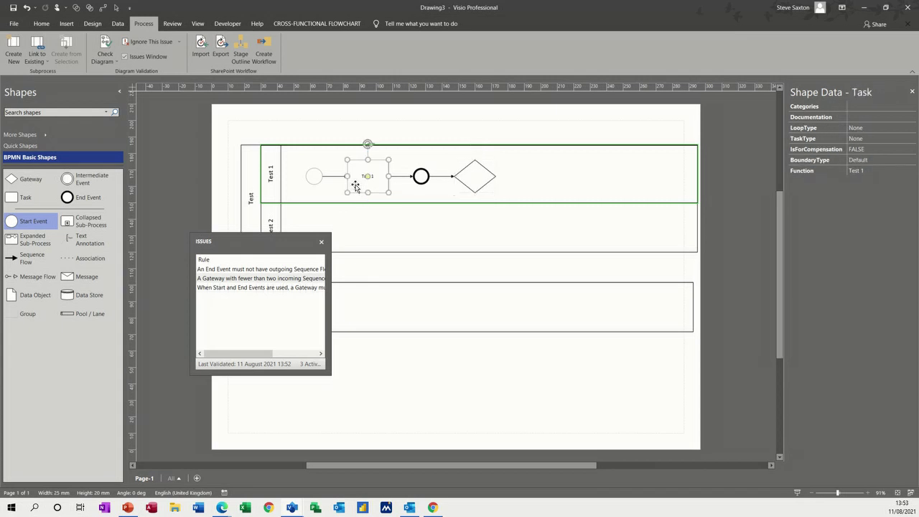
pyautogui.click(233, 271)
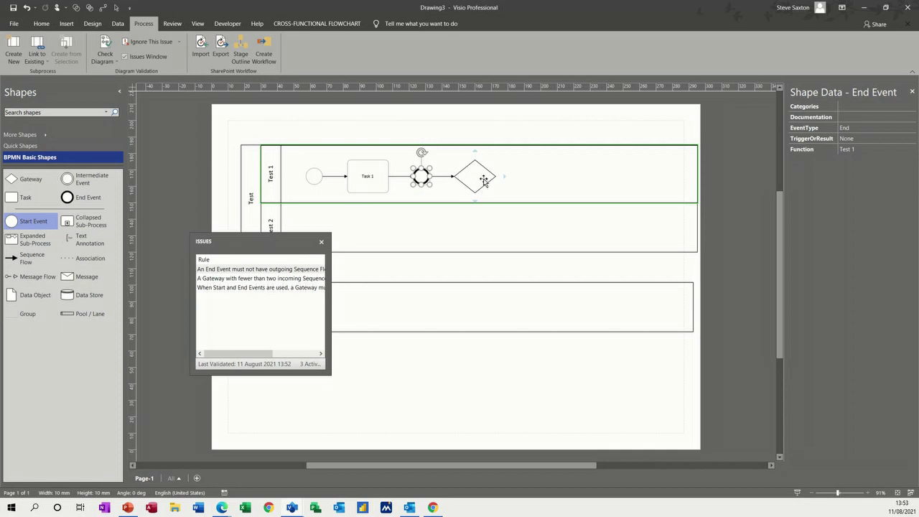
pyautogui.click(236, 280)
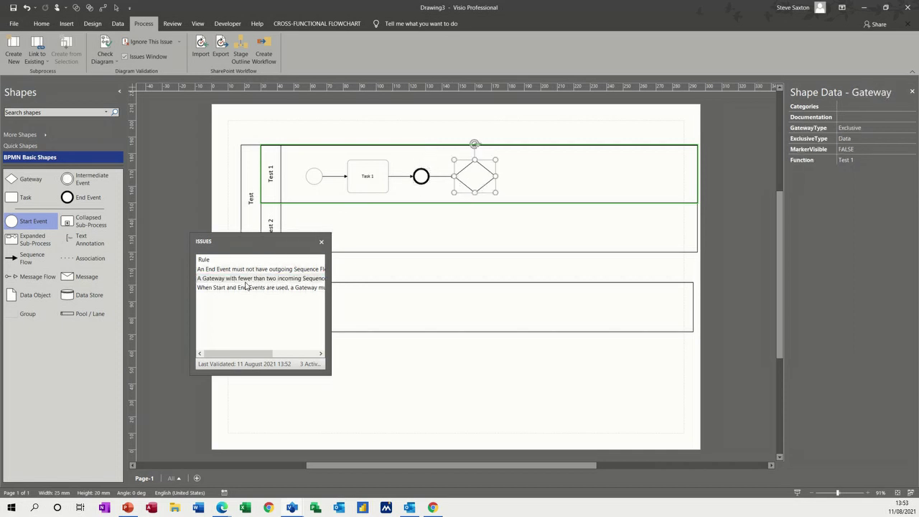
pyautogui.click(244, 289)
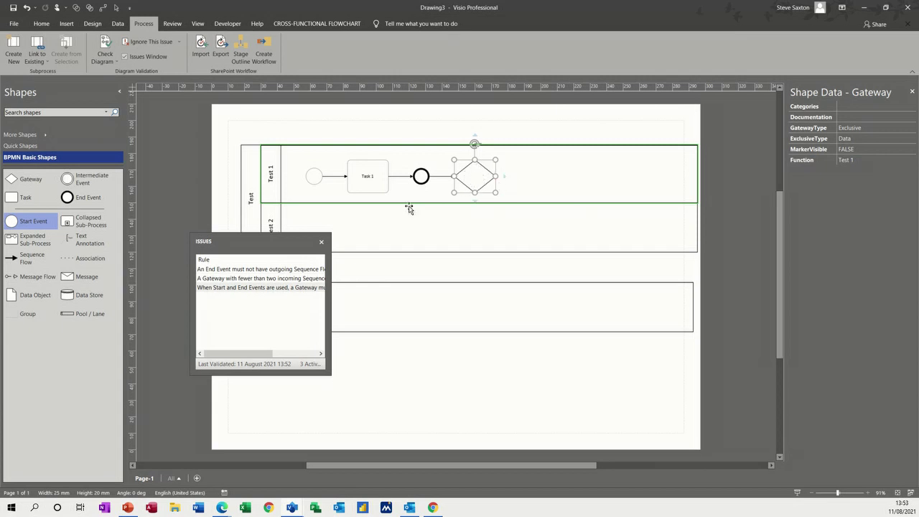
pyautogui.click(321, 242)
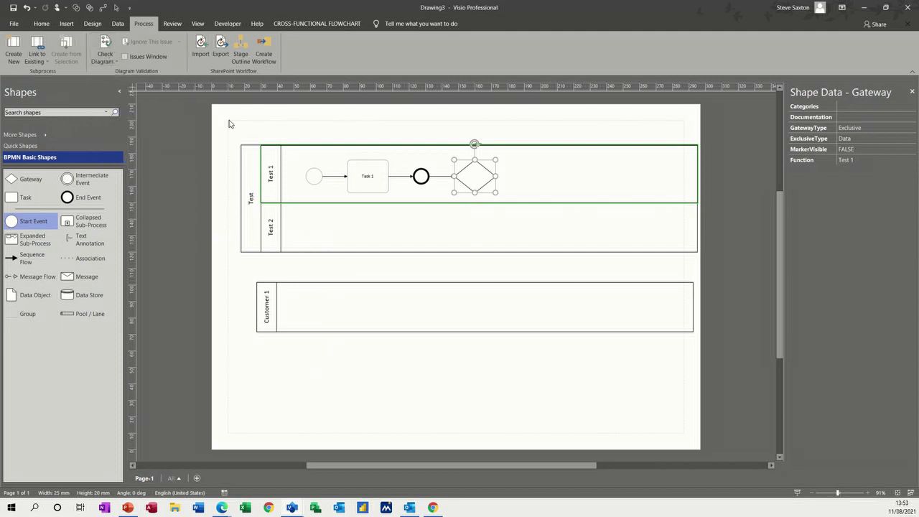
# Delete the gateway and chain a start event with three tasks in lane Test 2
pyautogui.press('Delete')
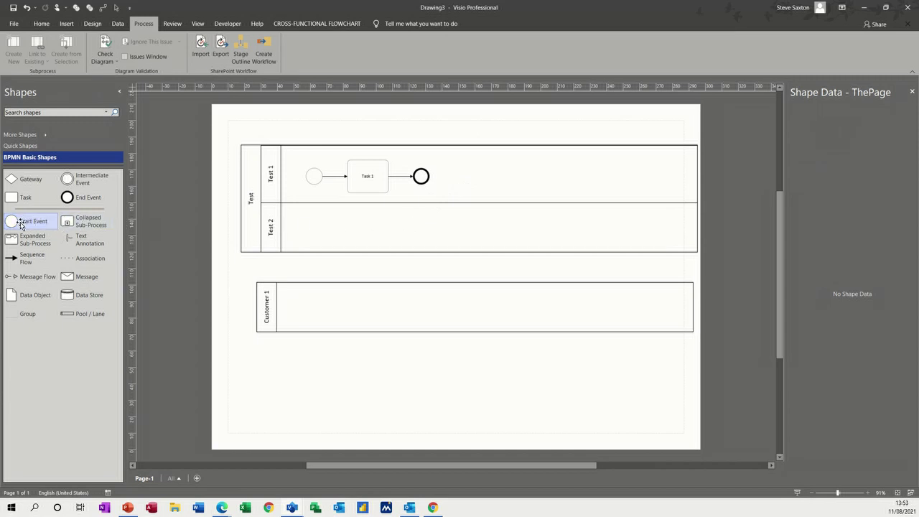
pyautogui.moveTo(18, 221); pyautogui.dragTo(311, 223)
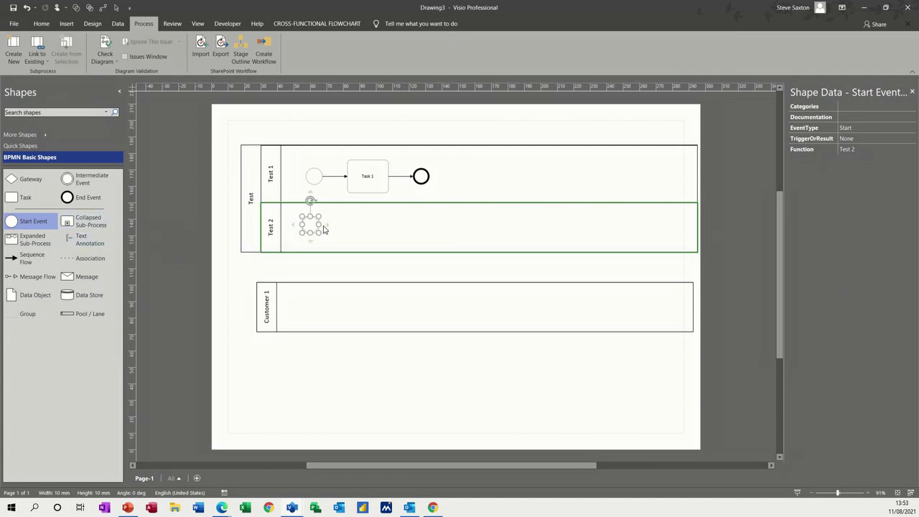
pyautogui.moveTo(325, 227)
pyautogui.click(337, 230)
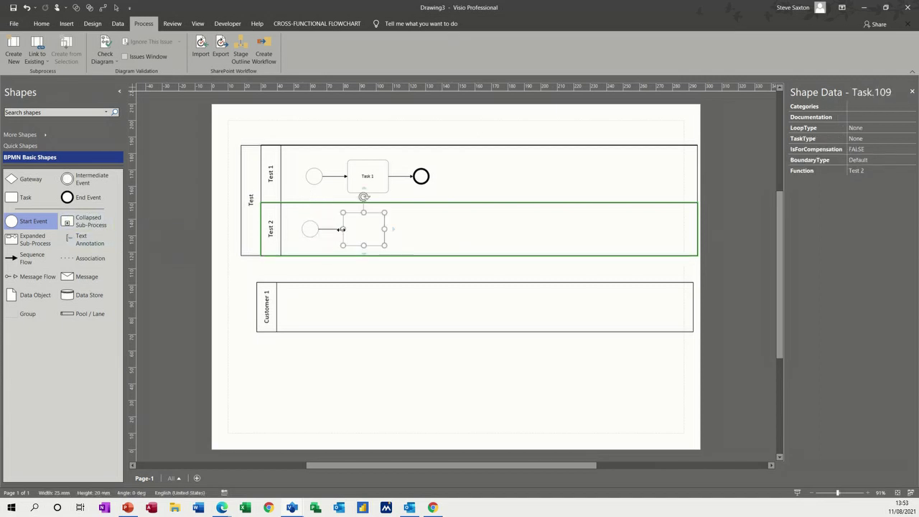
pyautogui.click(404, 237)
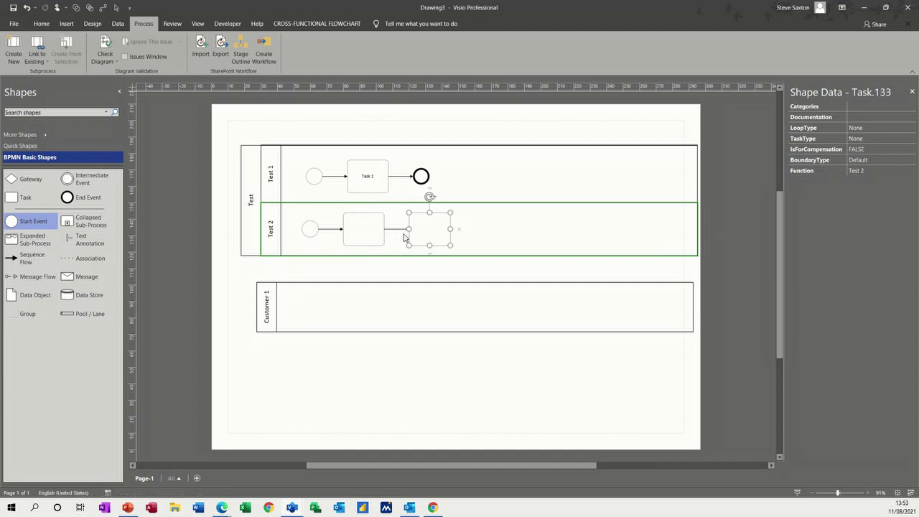
pyautogui.moveTo(460, 230)
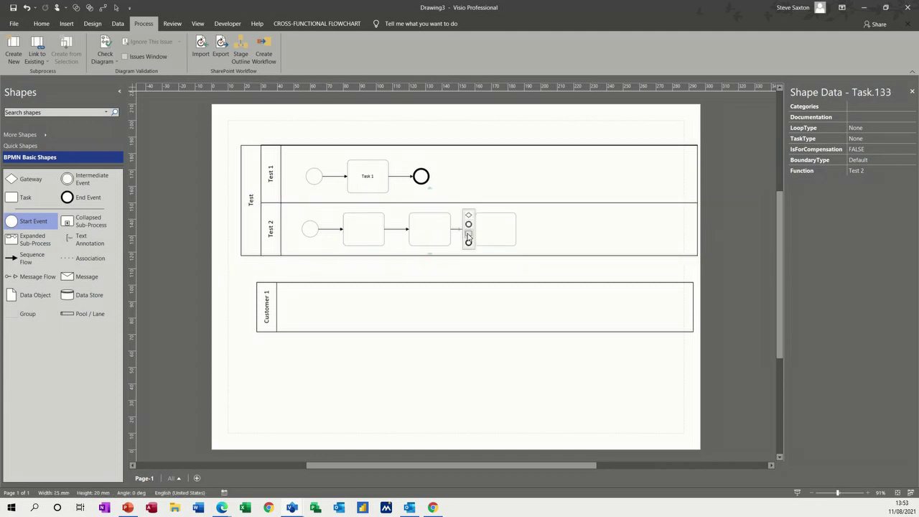
pyautogui.click(468, 237)
# Add a connected task above in lane Test 1 and re-validate the diagram
pyautogui.moveTo(494, 190)
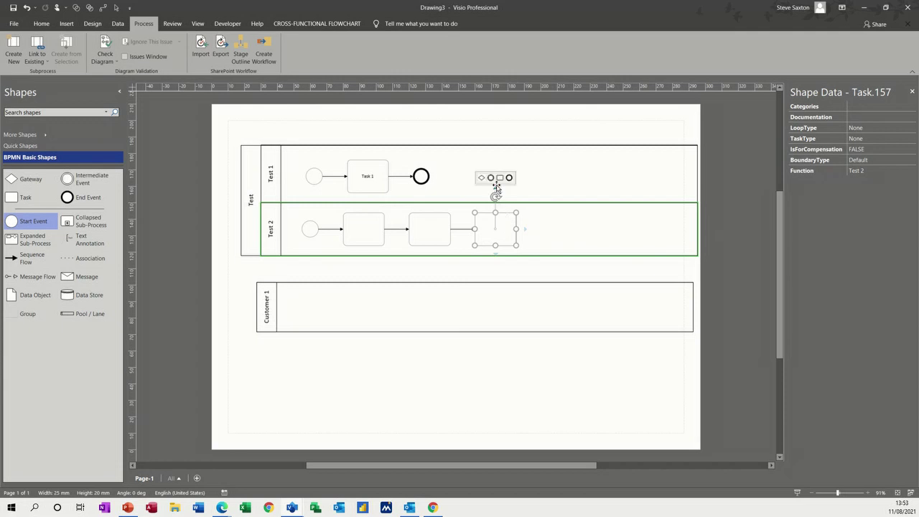
pyautogui.click(500, 177)
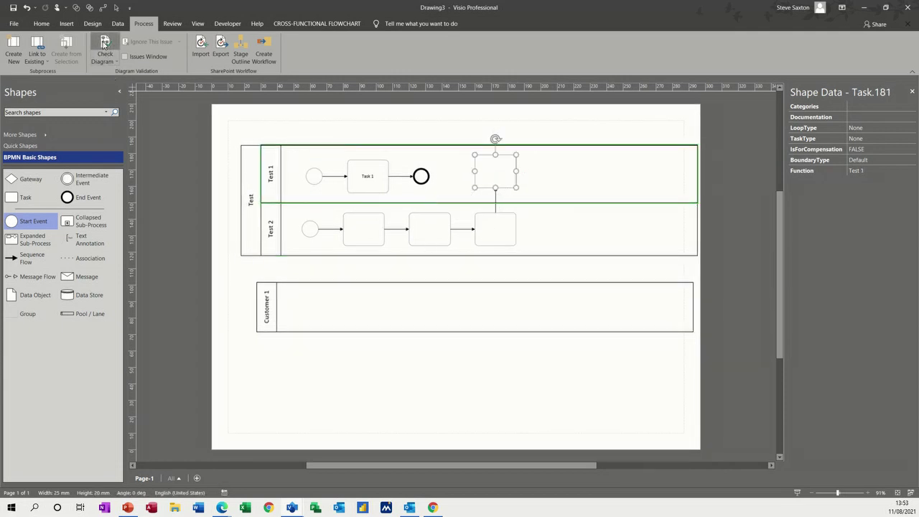
pyautogui.click(104, 43)
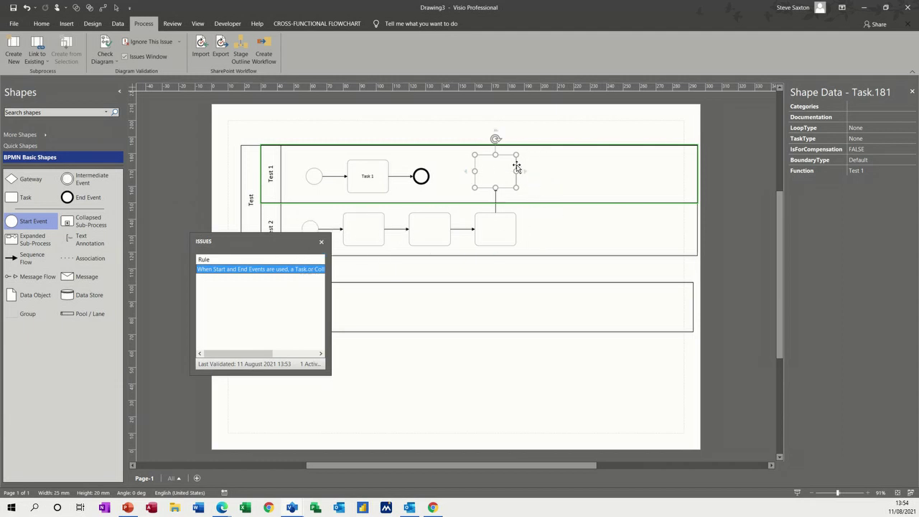
# Attach an end event after the new Test 1 task and close the issues list
pyautogui.moveTo(525, 173)
pyautogui.click(534, 185)
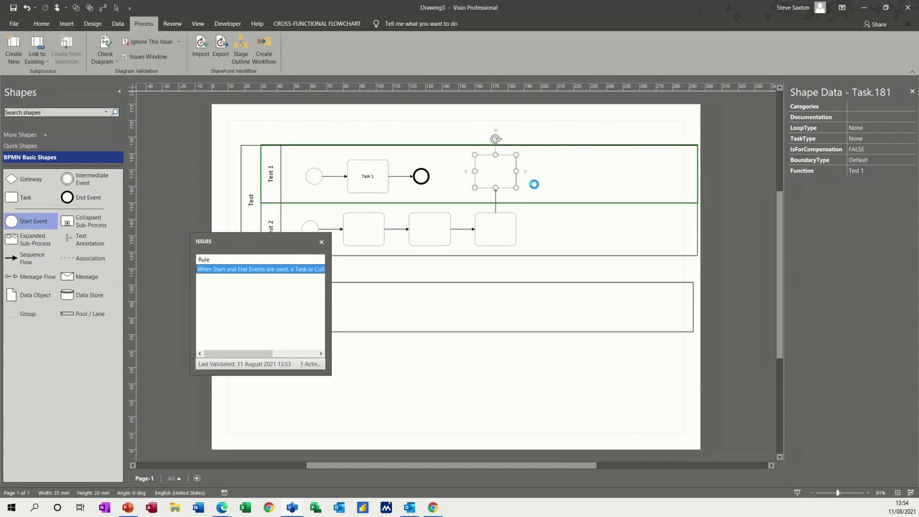
pyautogui.click(320, 241)
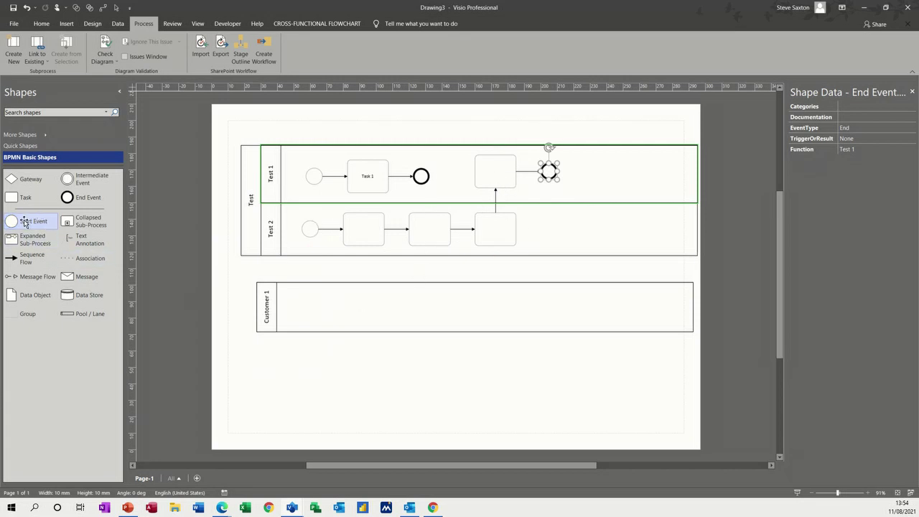
# In Customer 1, chain start event, task and gateway, branch to a lower and a right task, then end event
pyautogui.moveTo(22, 222); pyautogui.dragTo(302, 309)
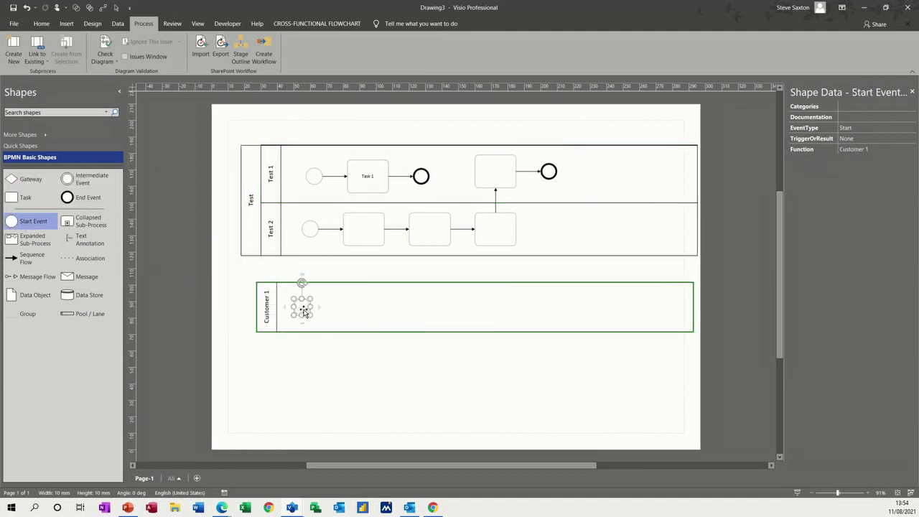
pyautogui.click(329, 311)
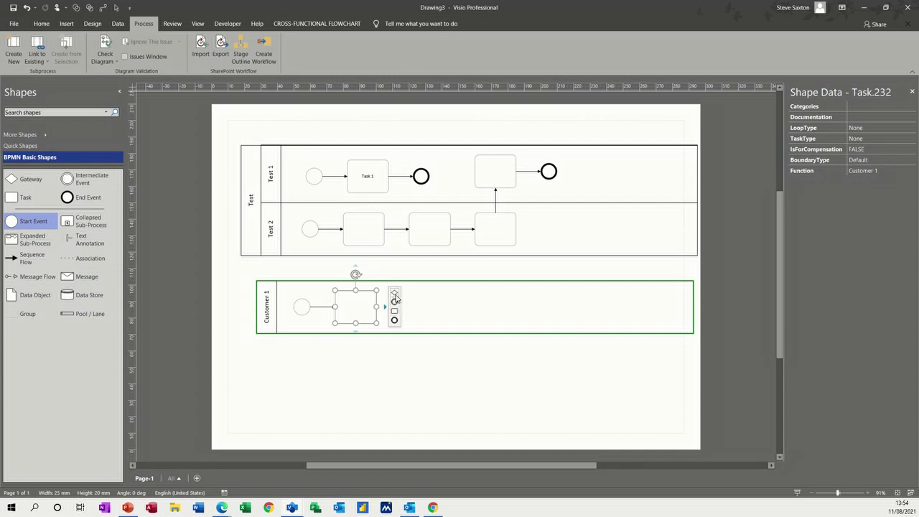
pyautogui.click(395, 292)
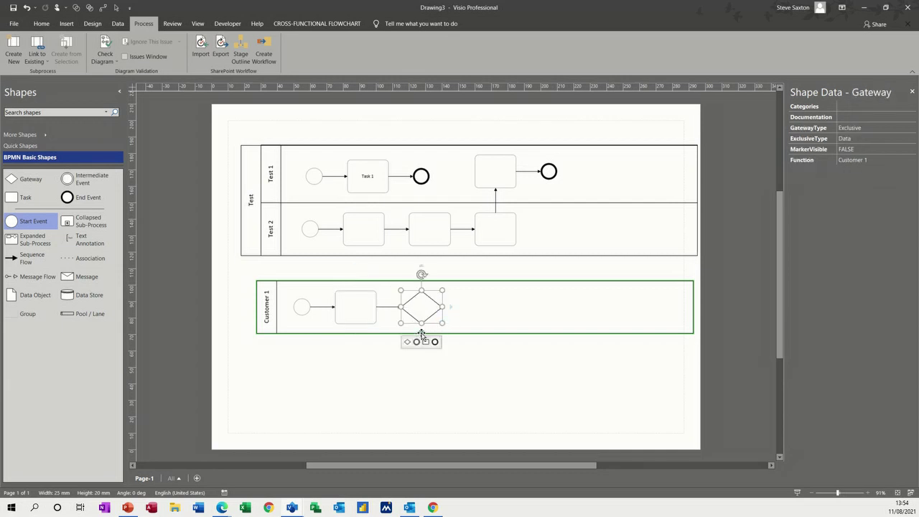
pyautogui.click(425, 342)
pyautogui.click(426, 343)
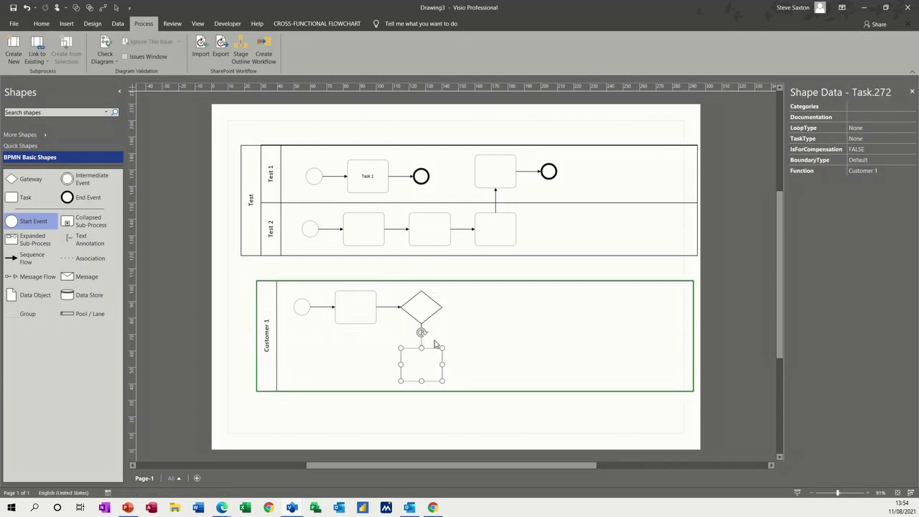
pyautogui.moveTo(450, 308)
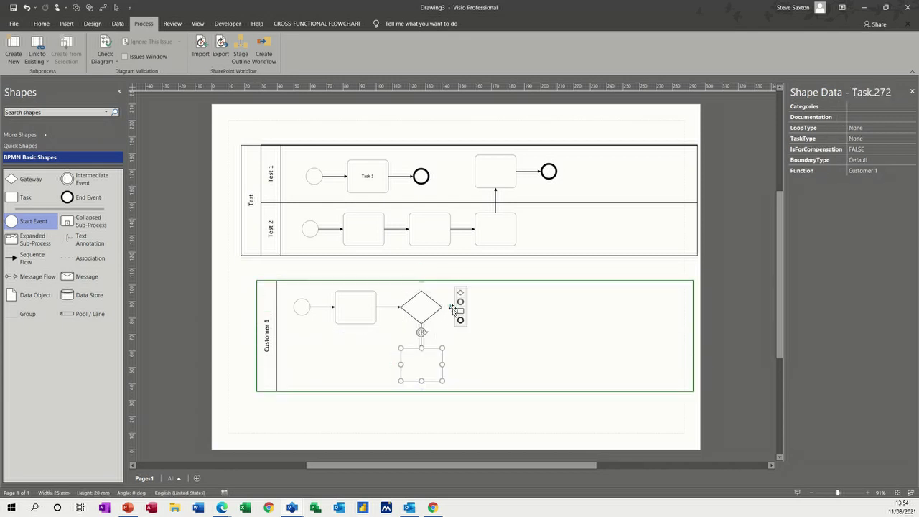
pyautogui.click(460, 311)
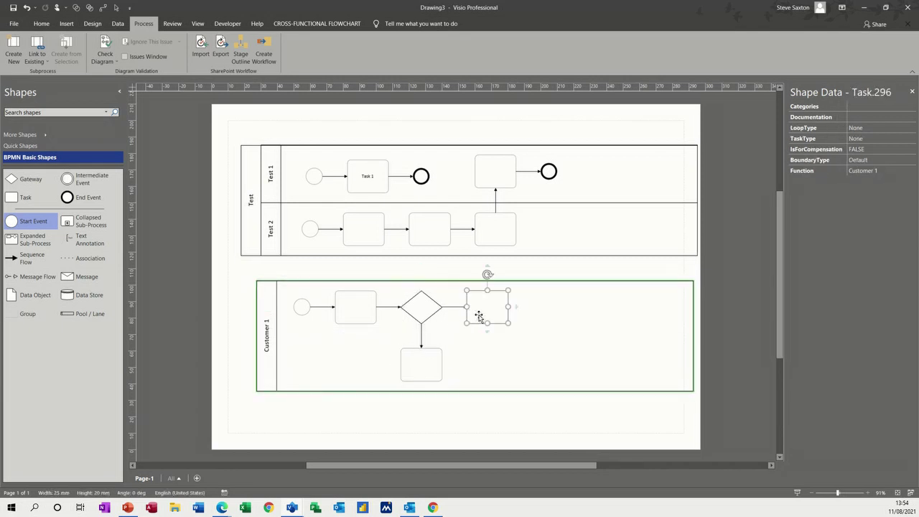
pyautogui.moveTo(517, 308)
pyautogui.click(526, 320)
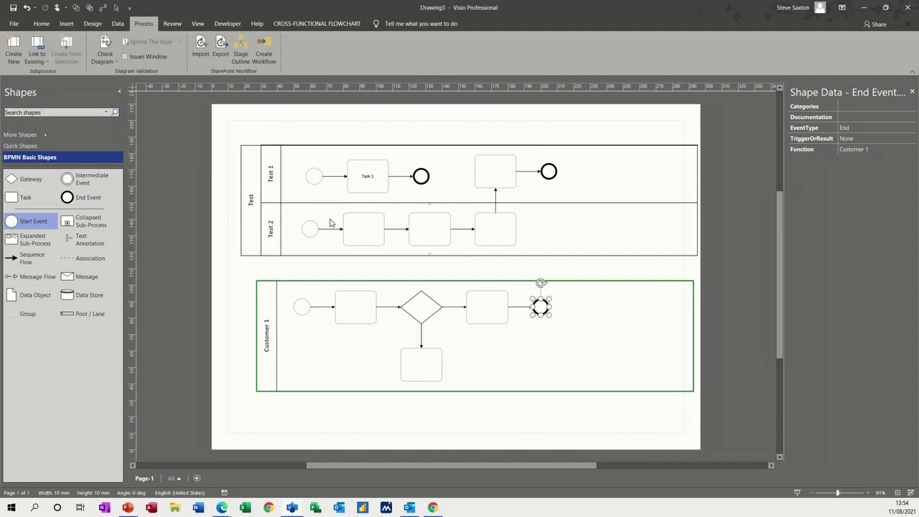
# Attach a Collapsed Sub-Process after the third task in lane Test 2
pyautogui.click(101, 230)
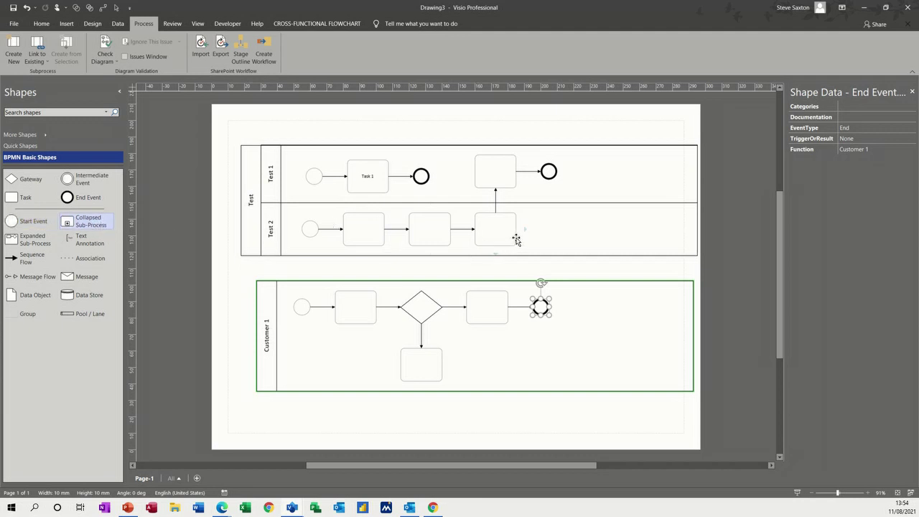
pyautogui.moveTo(525, 231)
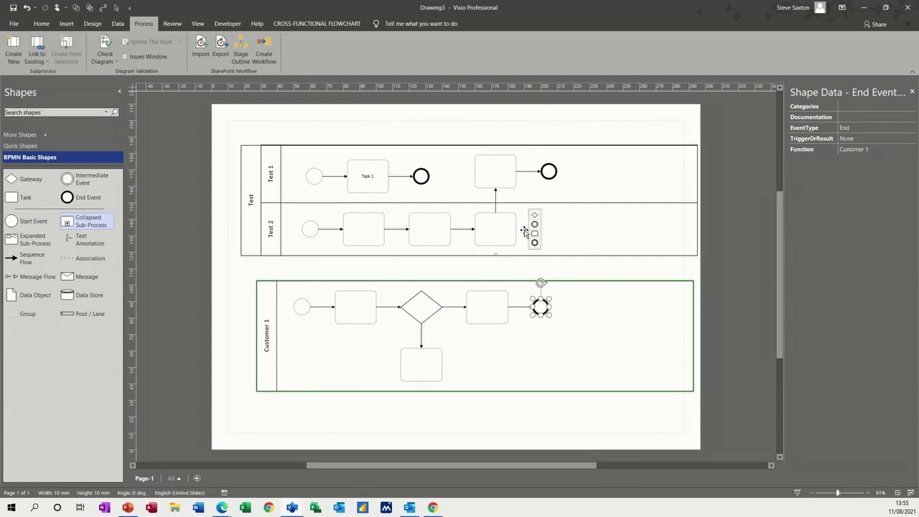
pyautogui.click(525, 231)
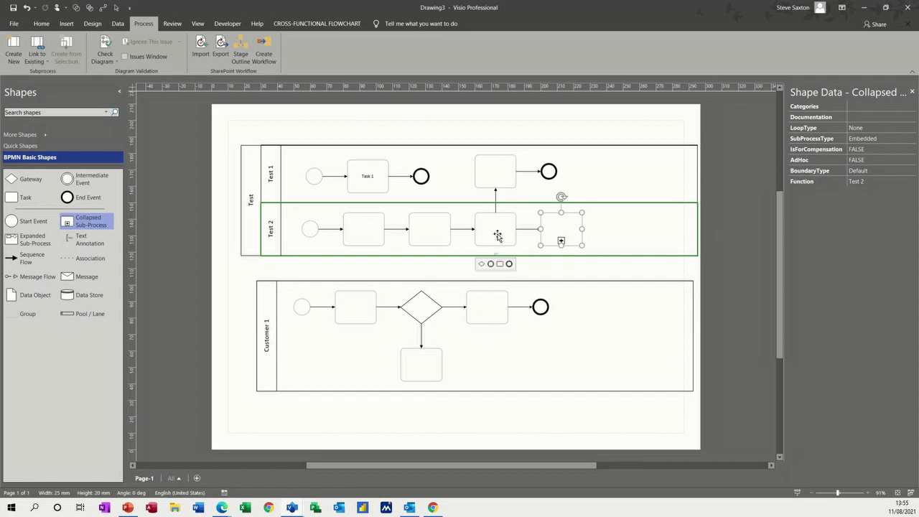
# Draw a dashed message flow from the third Test 2 task down to the right-hand Customer 1 task
pyautogui.click(21, 280)
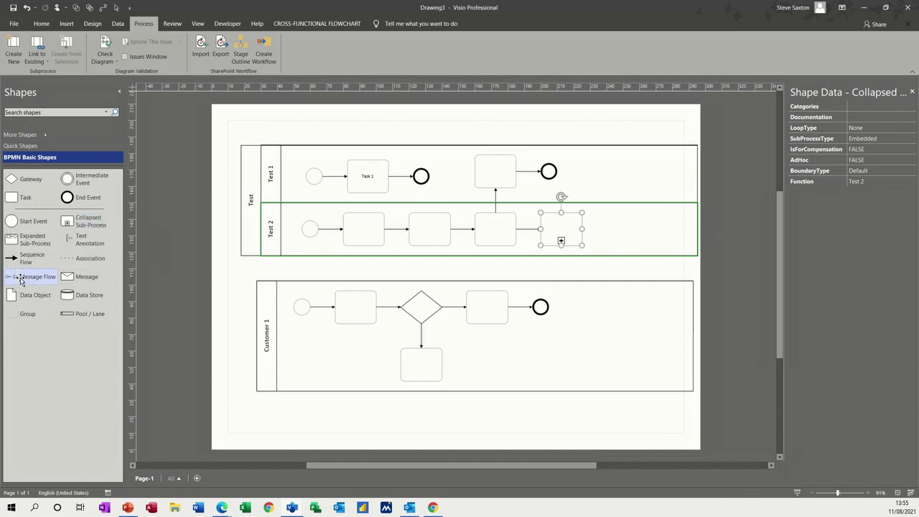
pyautogui.click(495, 252)
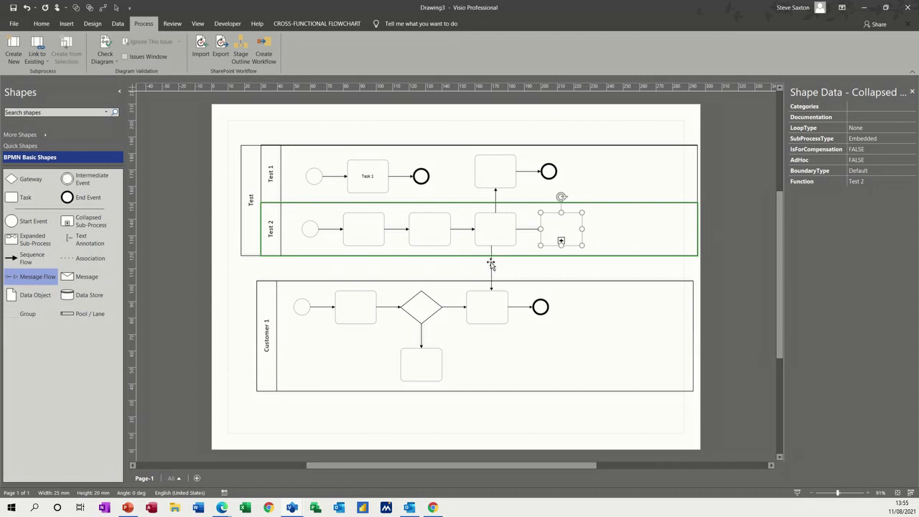
pyautogui.rightClick(491, 264)
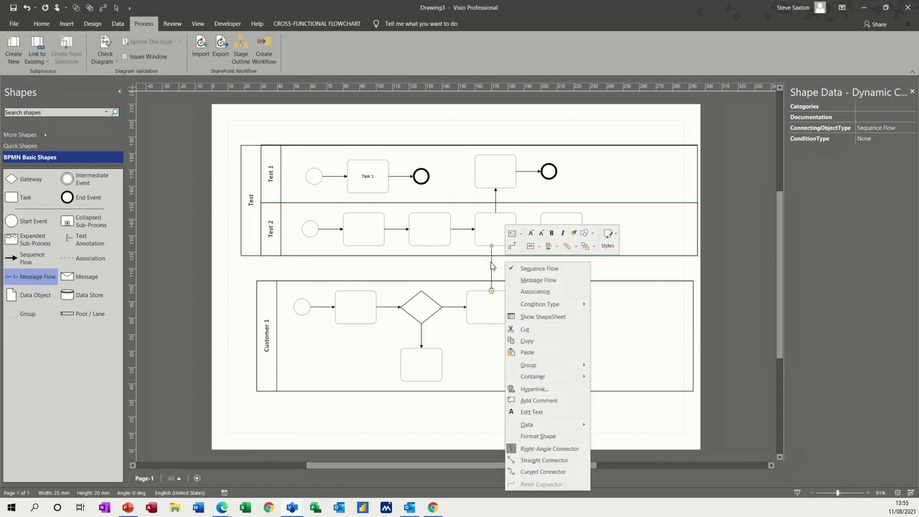
pyautogui.click(528, 280)
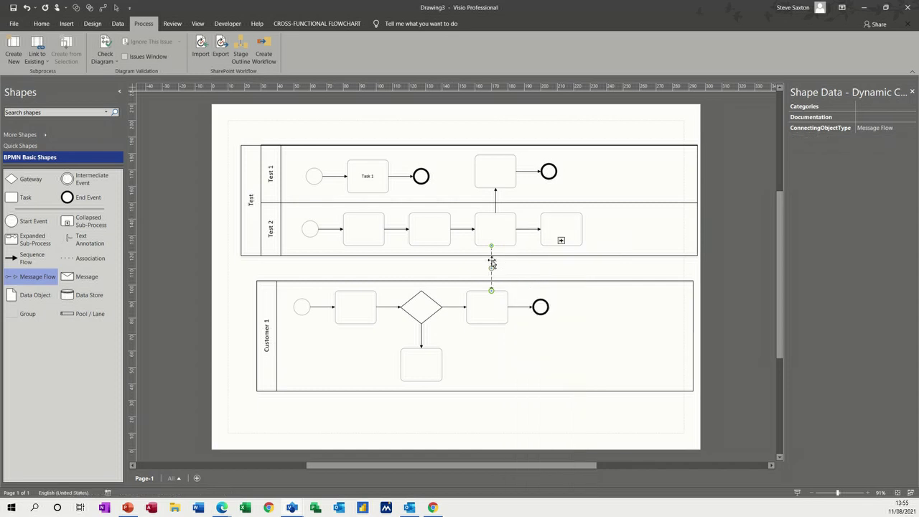
pyautogui.rightClick(492, 265)
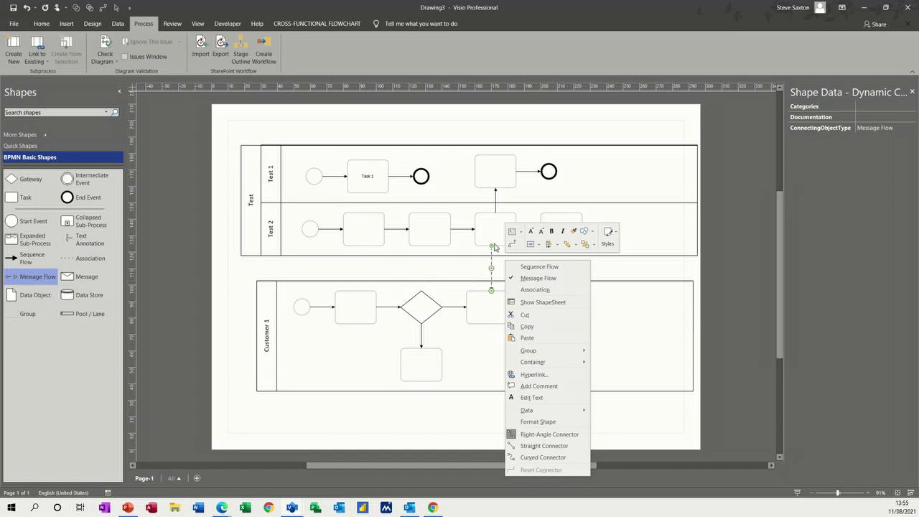
pyautogui.press('Escape')
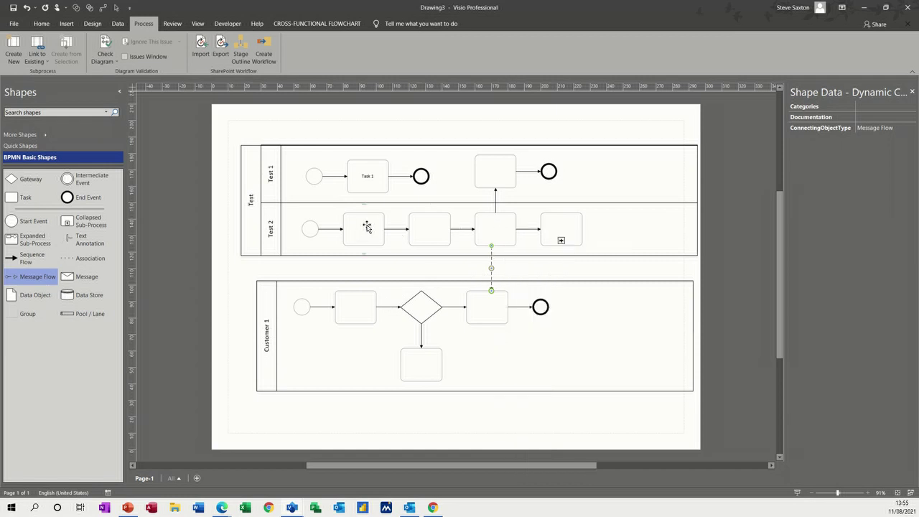
pyautogui.click(366, 227)
# Set the first two Test 2 tasks to the User task type
pyautogui.rightClick(368, 228)
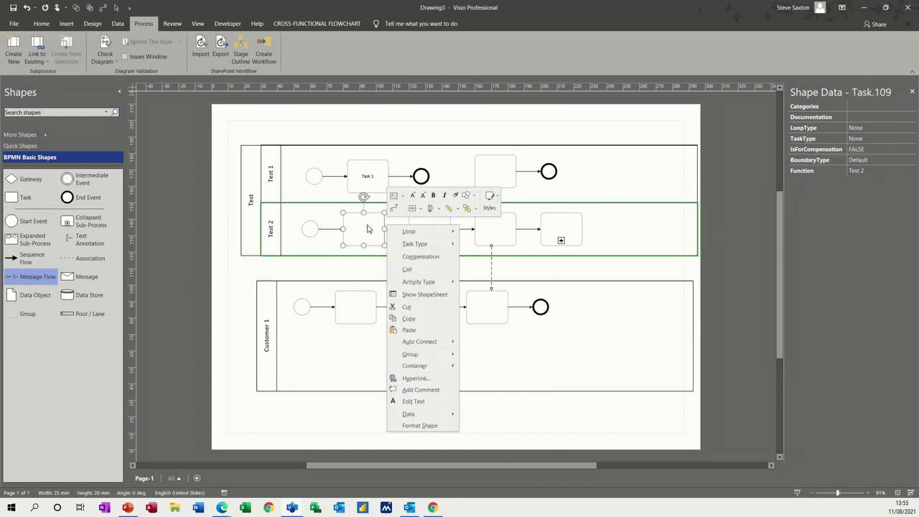
pyautogui.moveTo(409, 233)
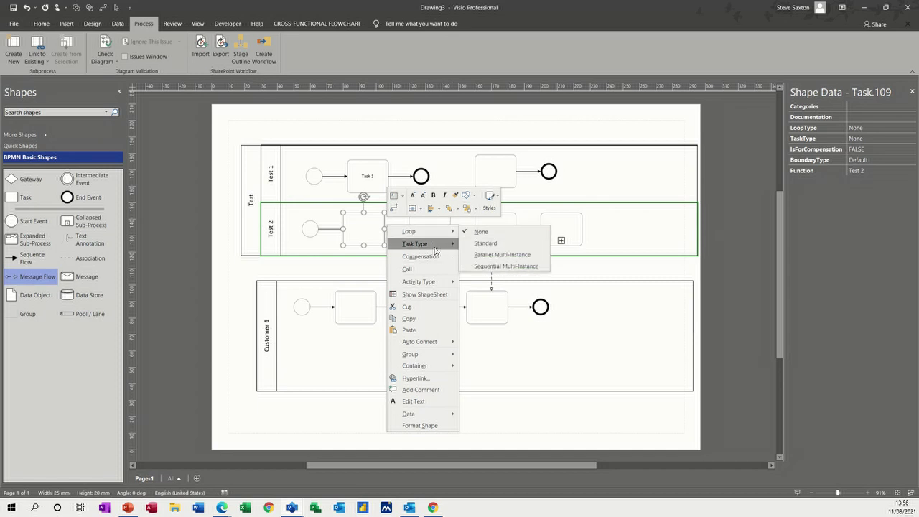
pyautogui.moveTo(422, 249)
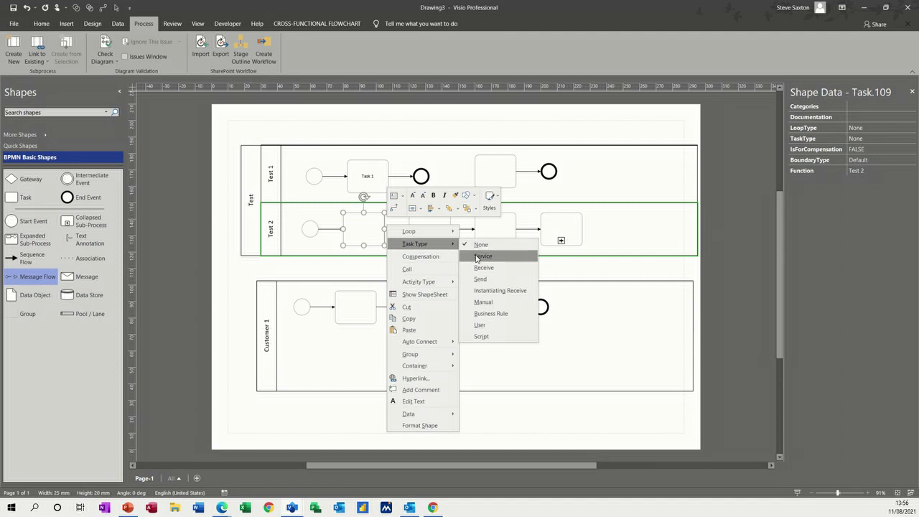
pyautogui.click(481, 327)
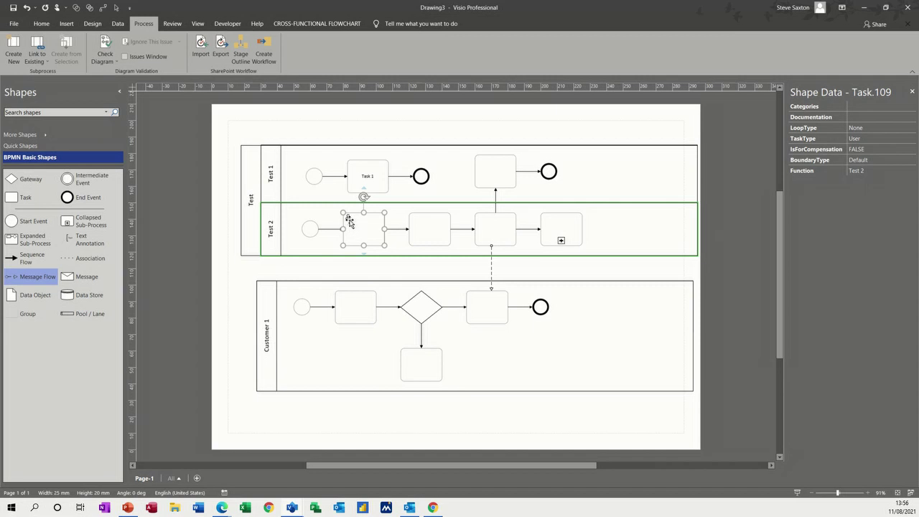
pyautogui.click(423, 231)
pyautogui.rightClick(423, 231)
pyautogui.moveTo(478, 246)
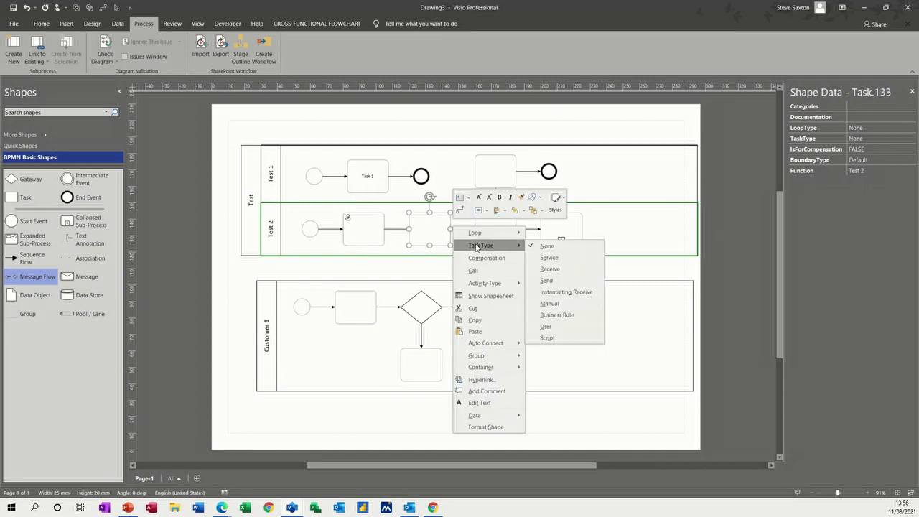
pyautogui.click(547, 326)
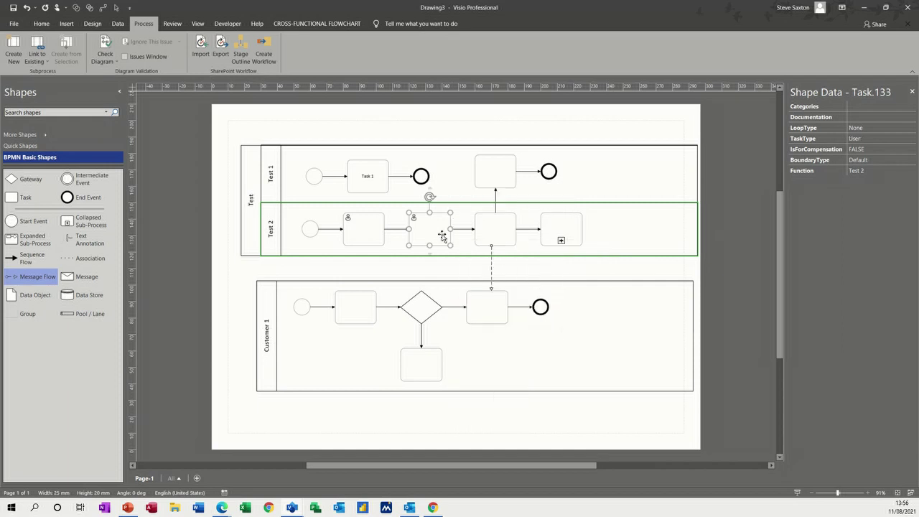
# Set the third Test 2 task to the Script task type
pyautogui.click(489, 229)
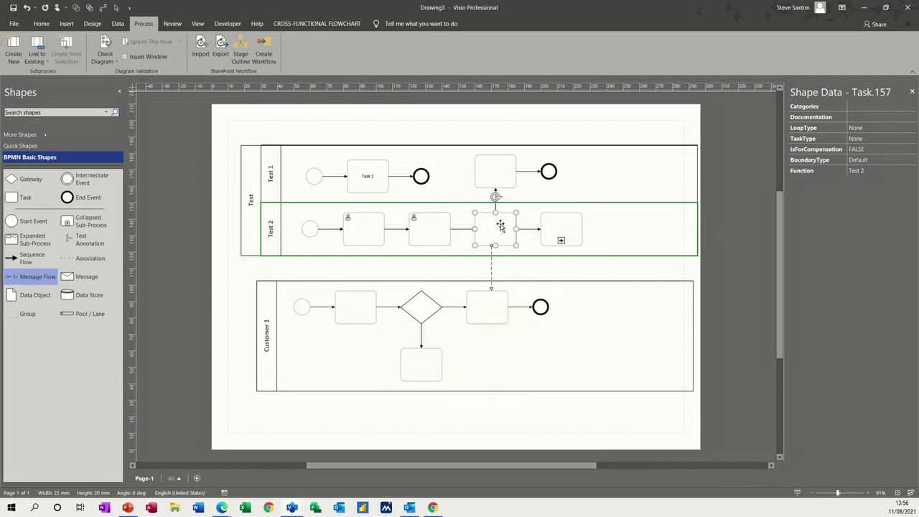
pyautogui.rightClick(494, 227)
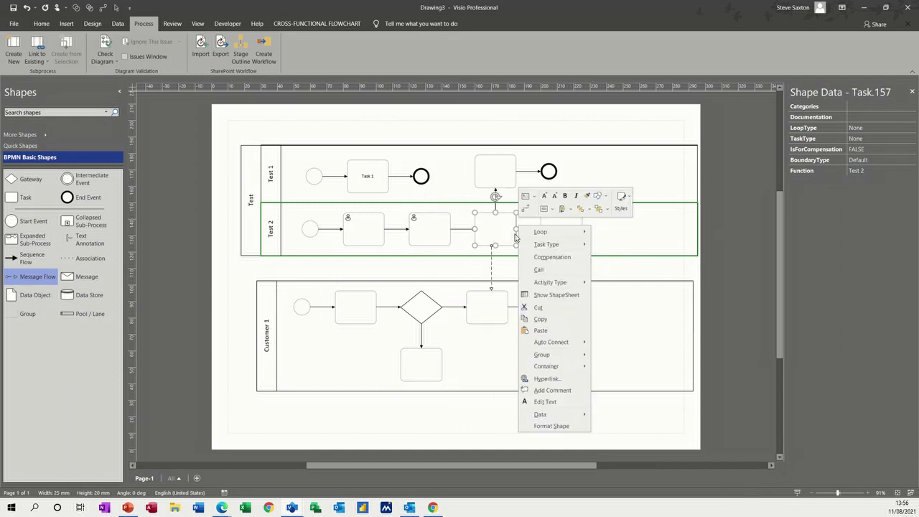
pyautogui.moveTo(550, 245)
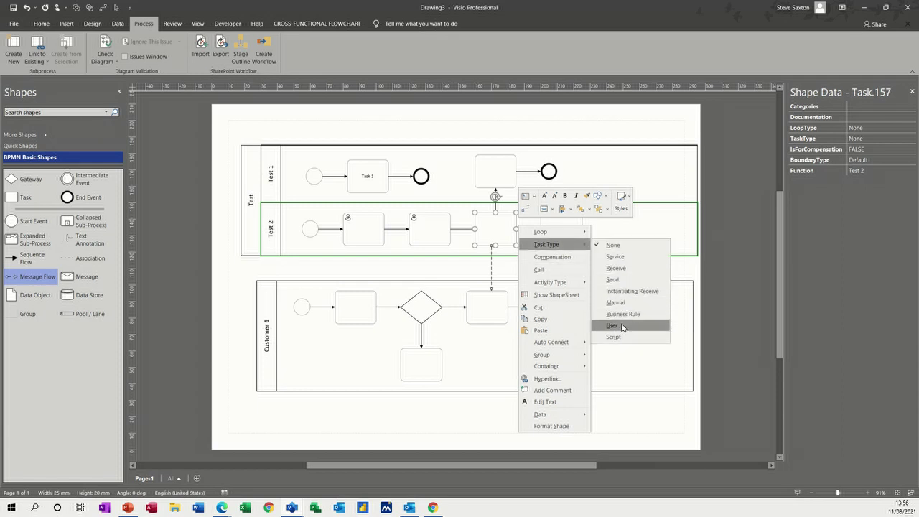
pyautogui.click(615, 337)
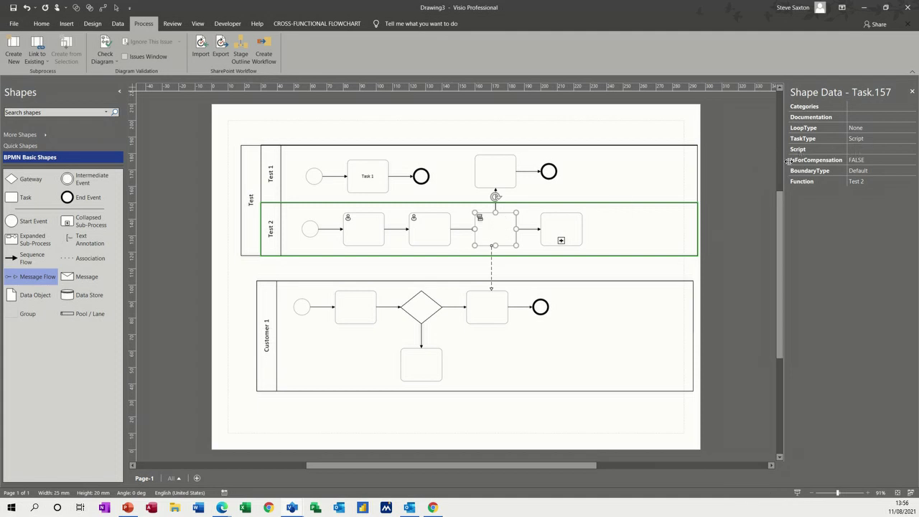
pyautogui.rightClick(504, 231)
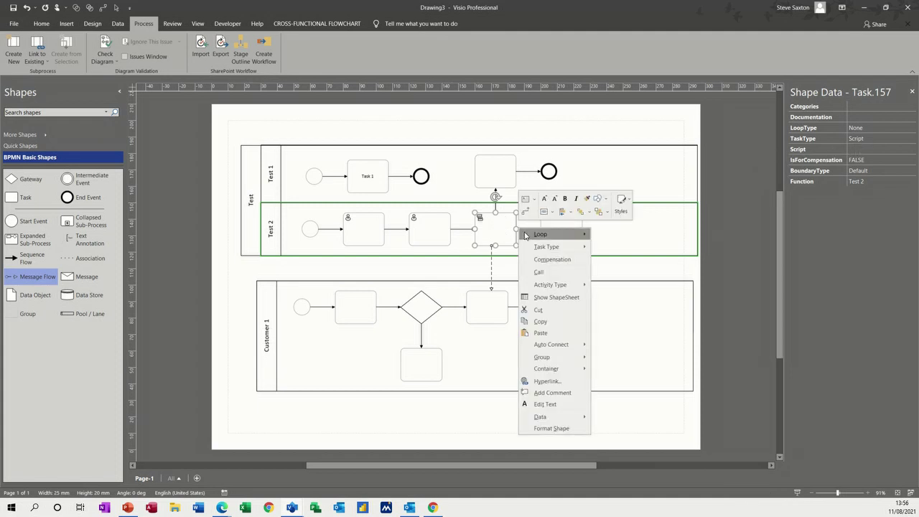
# Give the Script task a Sequential Multi-Instance loop marker
pyautogui.moveTo(525, 235)
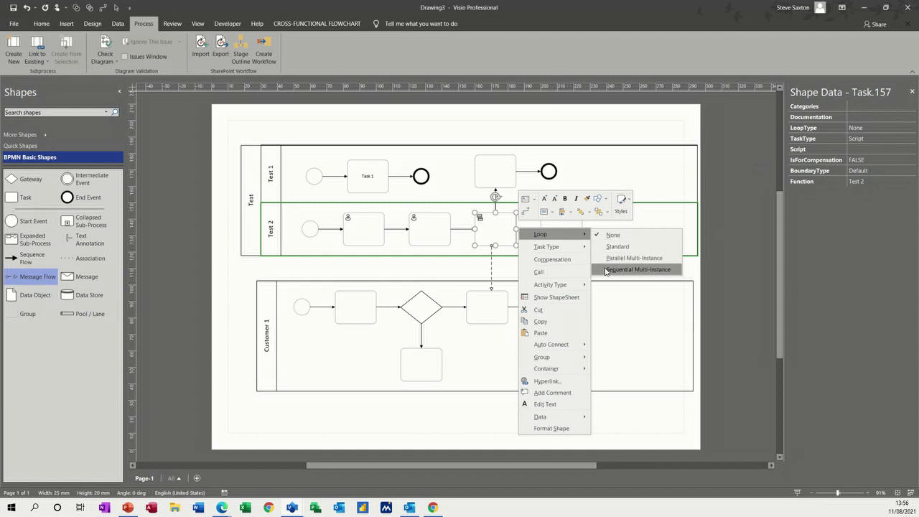
pyautogui.click(605, 270)
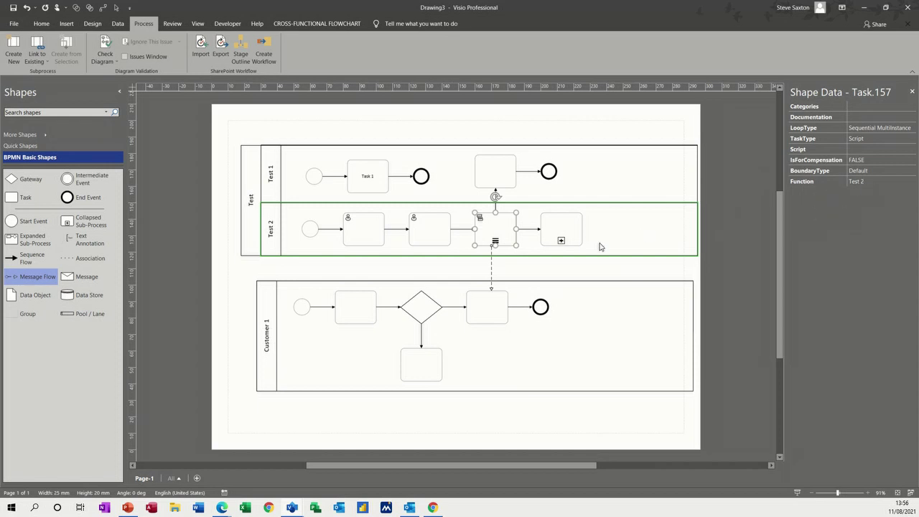
pyautogui.click(560, 225)
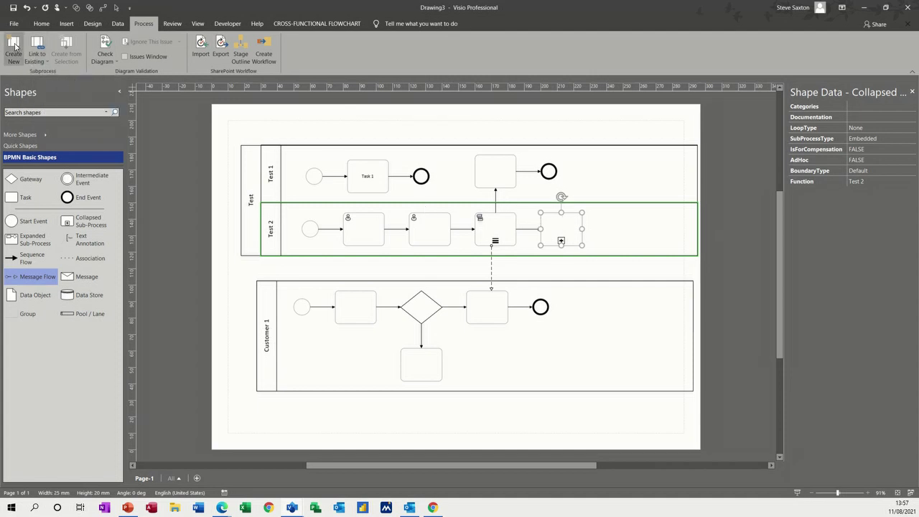
# Create a new Page-2 for the Test 2 collapsed sub-process and follow its link there
pyautogui.click(13, 46)
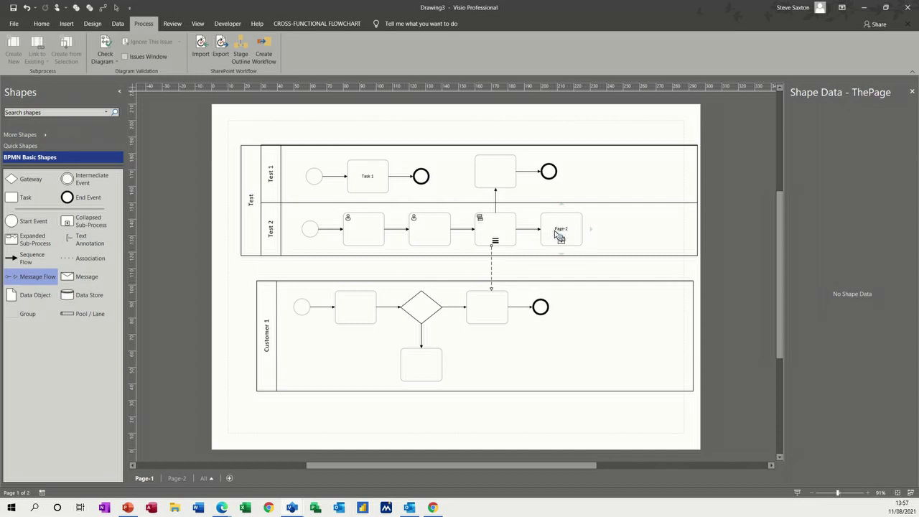
pyautogui.keyDown('ctrl'); pyautogui.click(557, 231); pyautogui.keyUp('ctrl')
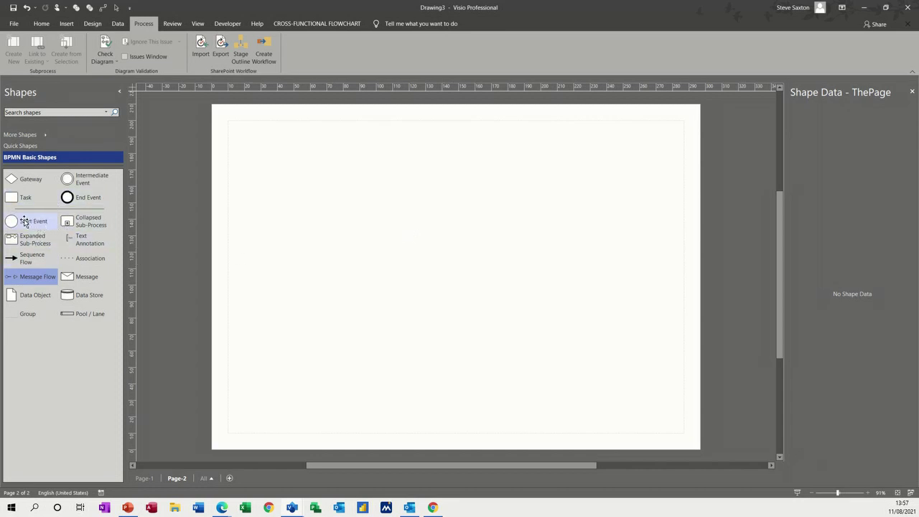
# Place a start event on Page-2 and chain two tasks after it with AutoConnect
pyautogui.moveTo(24, 223); pyautogui.dragTo(333, 234)
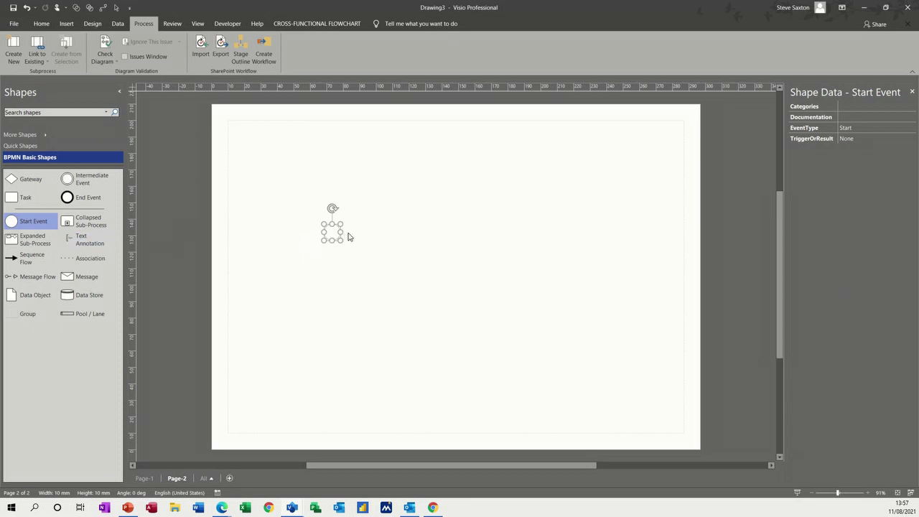
pyautogui.moveTo(350, 232)
pyautogui.click(358, 239)
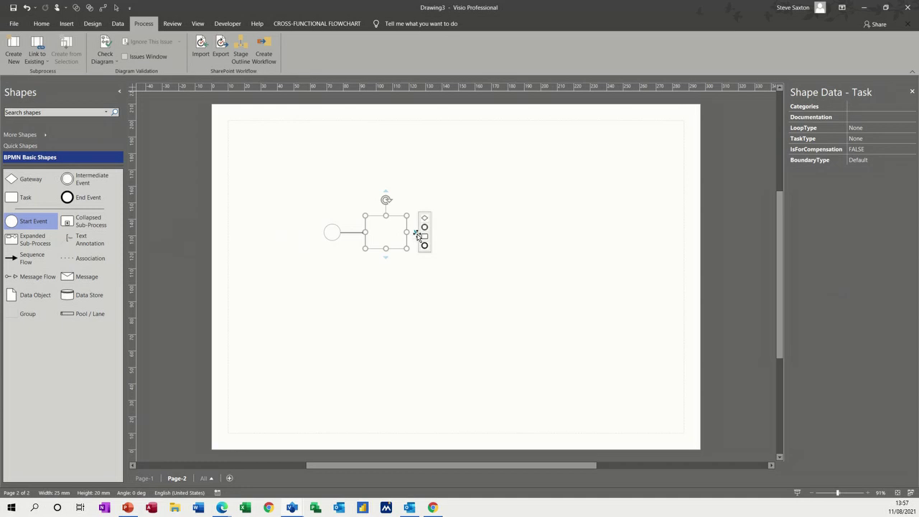
pyautogui.click(424, 239)
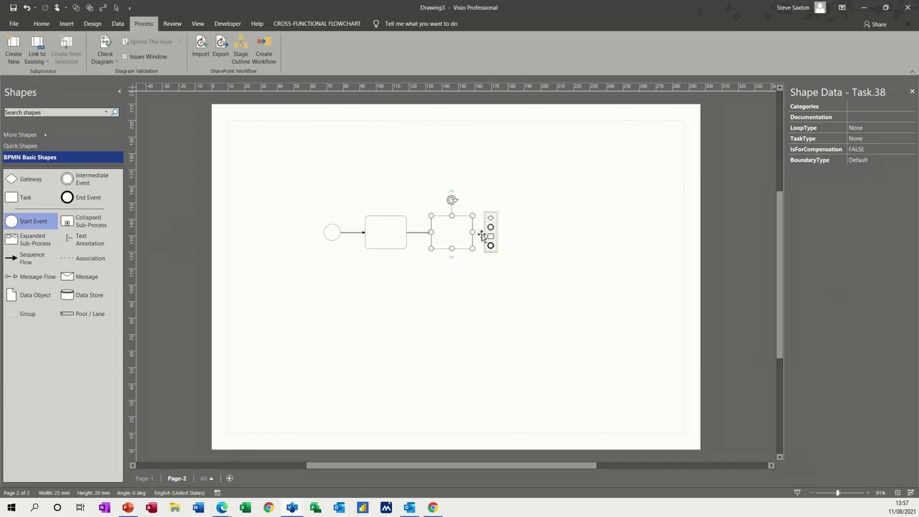
# Close the Page-2 flow with an end event, then go back to Page-1
pyautogui.click(491, 246)
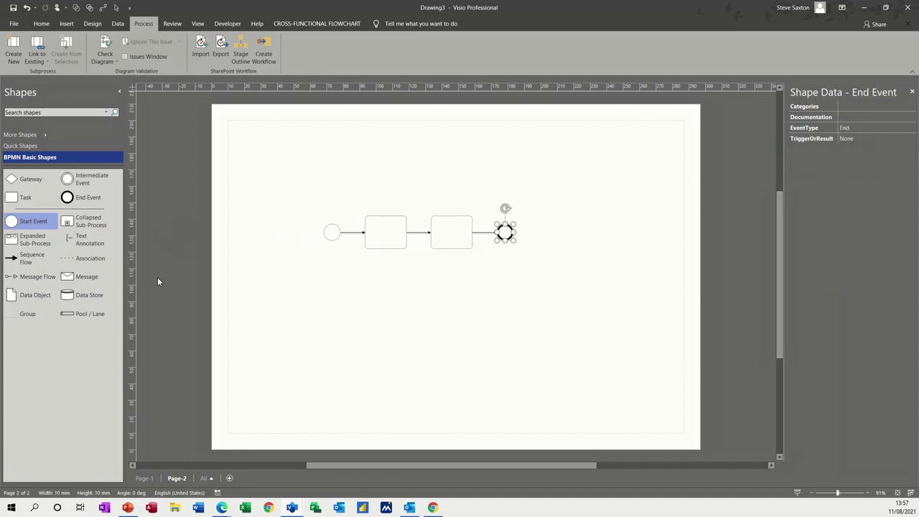
pyautogui.click(144, 478)
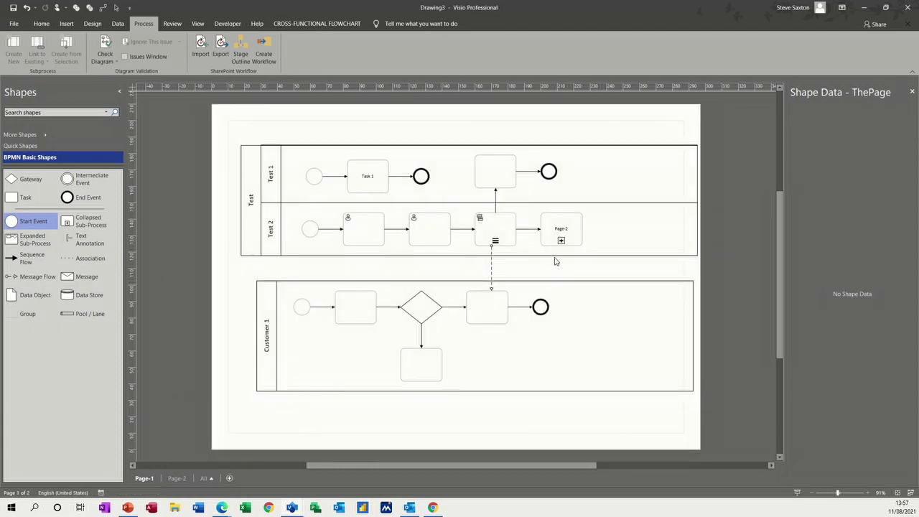
pyautogui.click(557, 233)
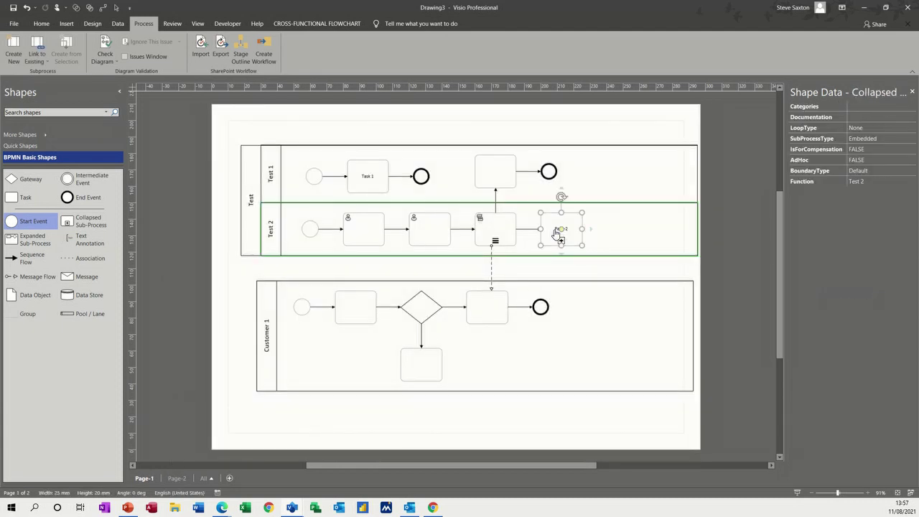
pyautogui.press('Escape')
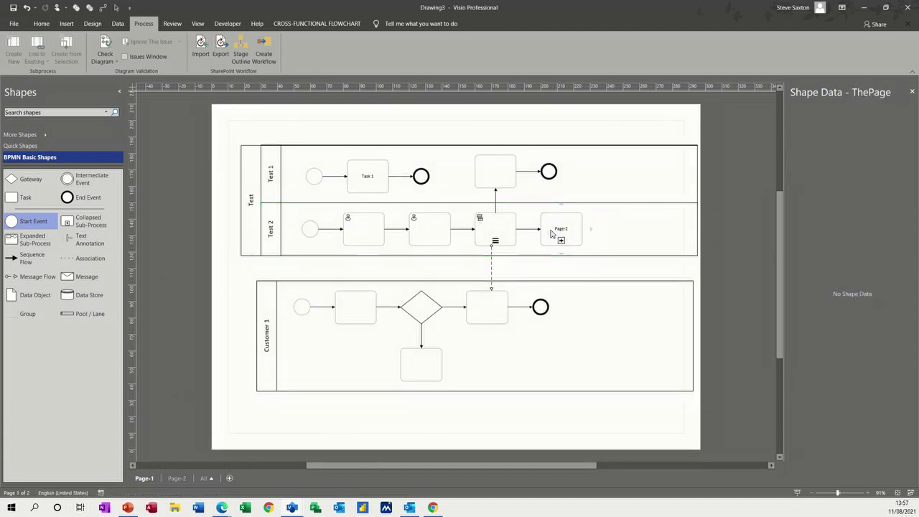
pyautogui.keyDown('ctrl'); pyautogui.click(546, 238); pyautogui.keyUp('ctrl')
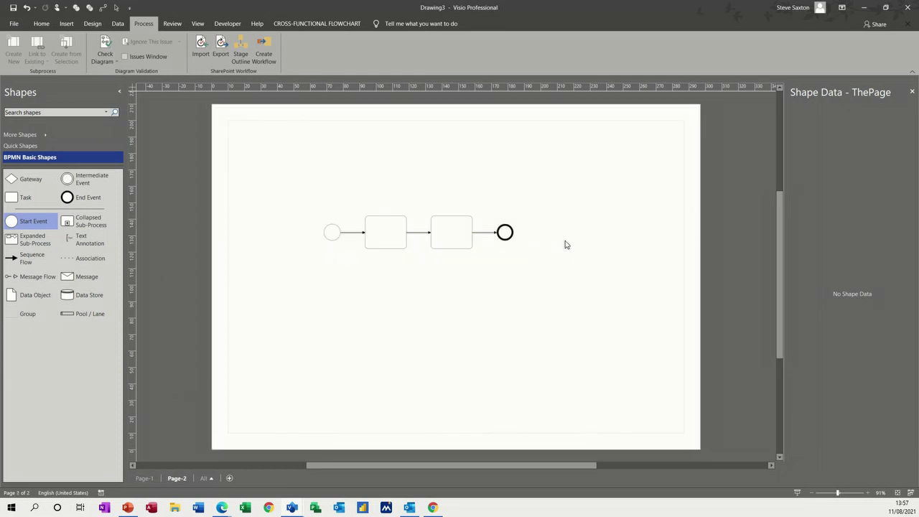
pyautogui.click(143, 478)
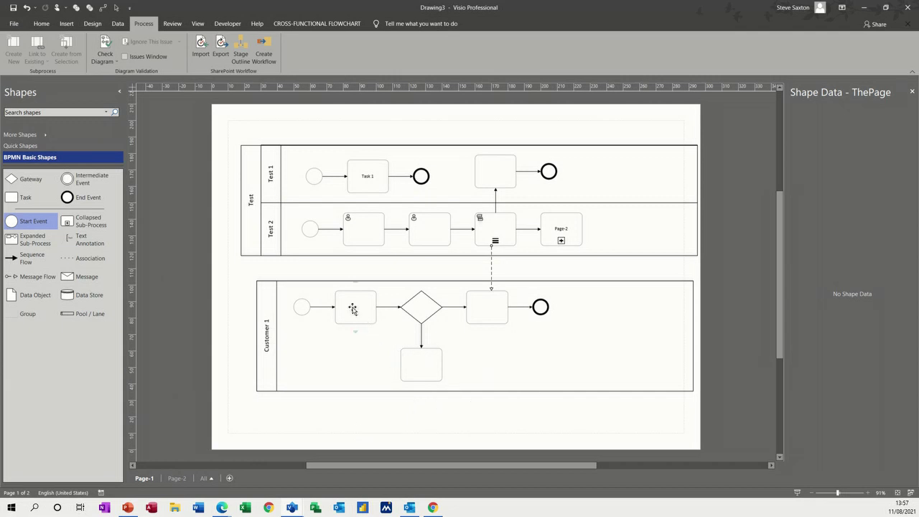
# Collapse the three Customer 1 tasks and the gateway into a sub-process on a new Page-3
pyautogui.click(352, 308)
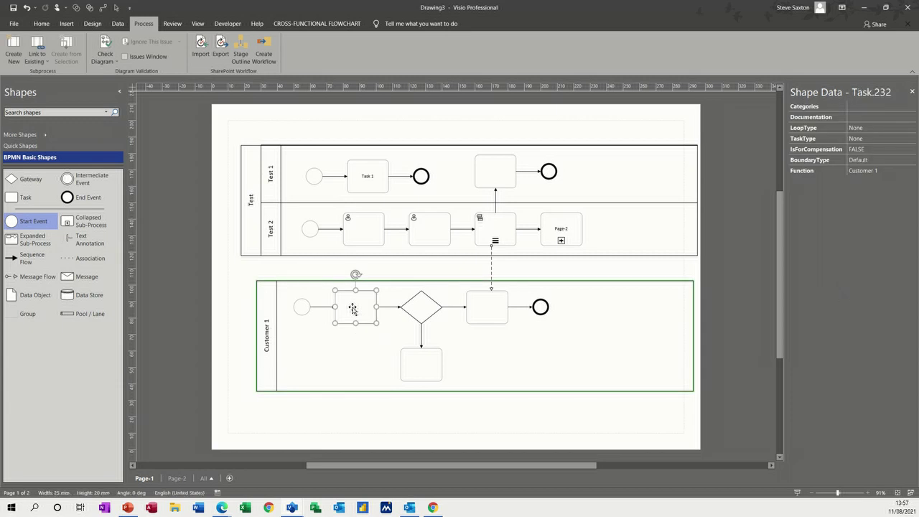
pyautogui.keyDown('shift'); pyautogui.click(417, 314); pyautogui.keyUp('shift')
pyautogui.keyDown('shift'); pyautogui.click(485, 325); pyautogui.keyUp('shift')
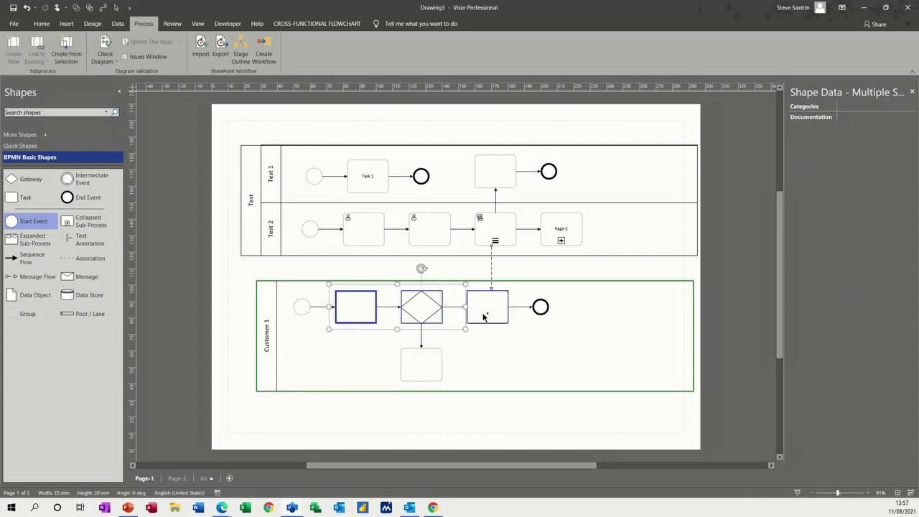
pyautogui.keyDown('shift'); pyautogui.click(421, 362); pyautogui.keyUp('shift')
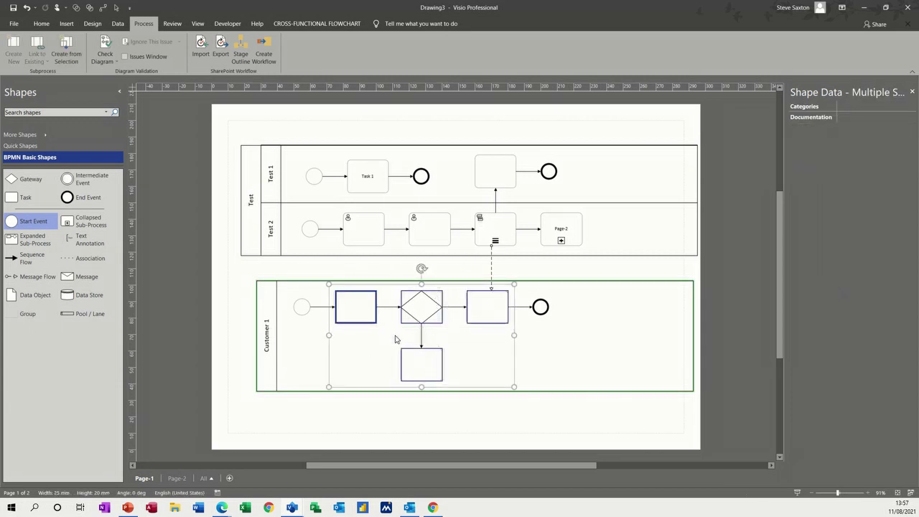
pyautogui.click(67, 49)
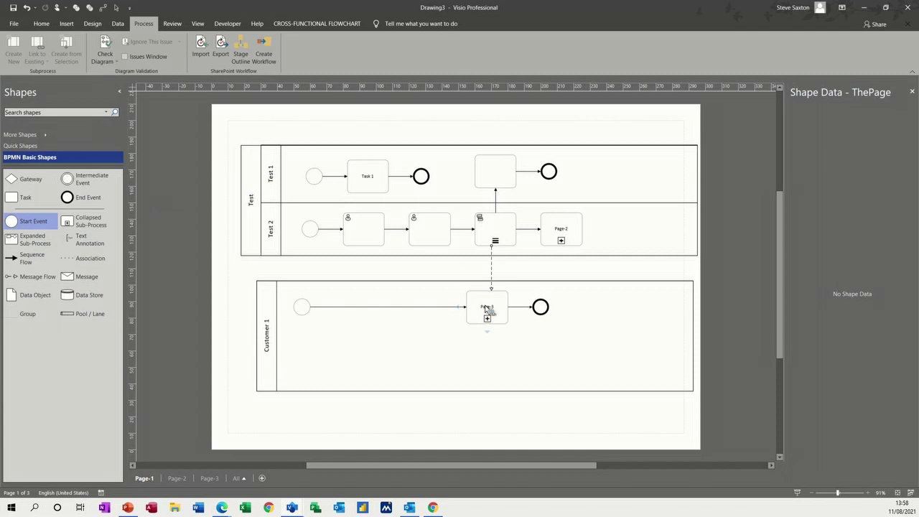
pyautogui.click(209, 479)
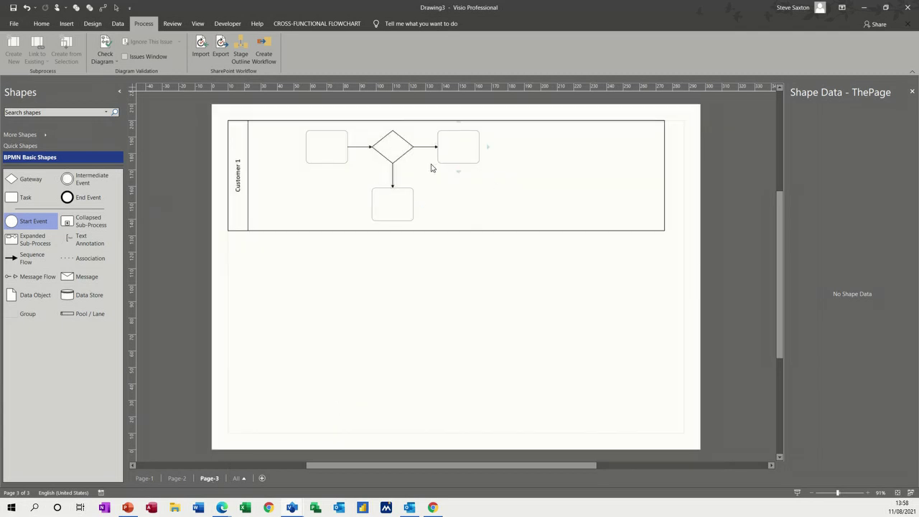
# Follow the Customer 1 sub-process link from Page-1 and view the Page-3 diagram
pyautogui.click(147, 479)
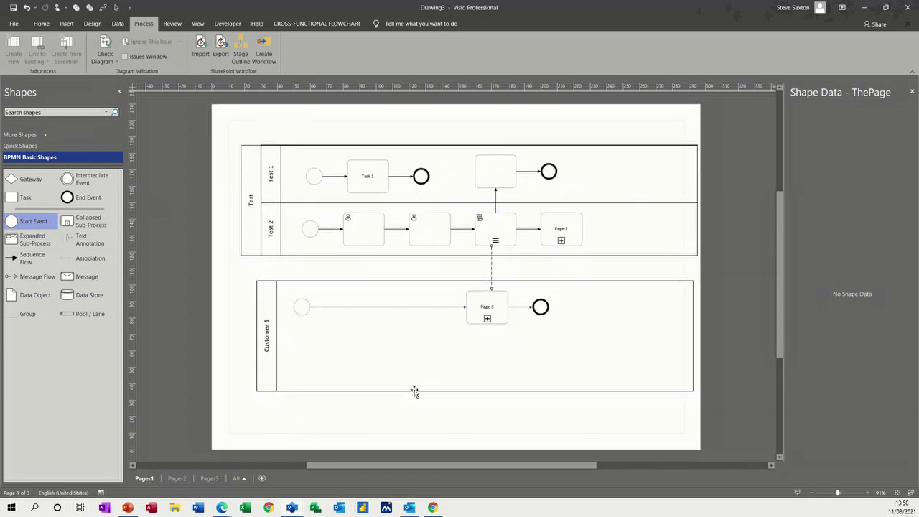
pyautogui.keyDown('ctrl'); pyautogui.click(491, 311); pyautogui.keyUp('ctrl')
pyautogui.moveTo(392, 230)
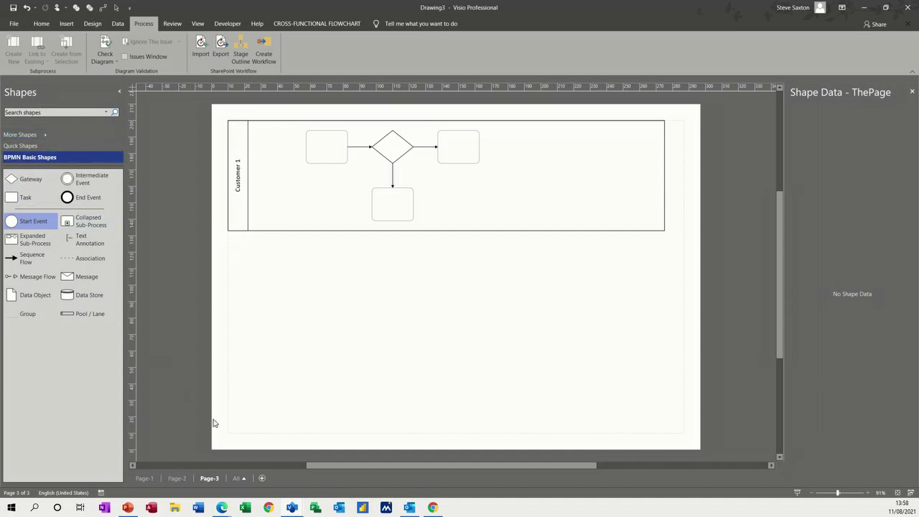
pyautogui.click(145, 480)
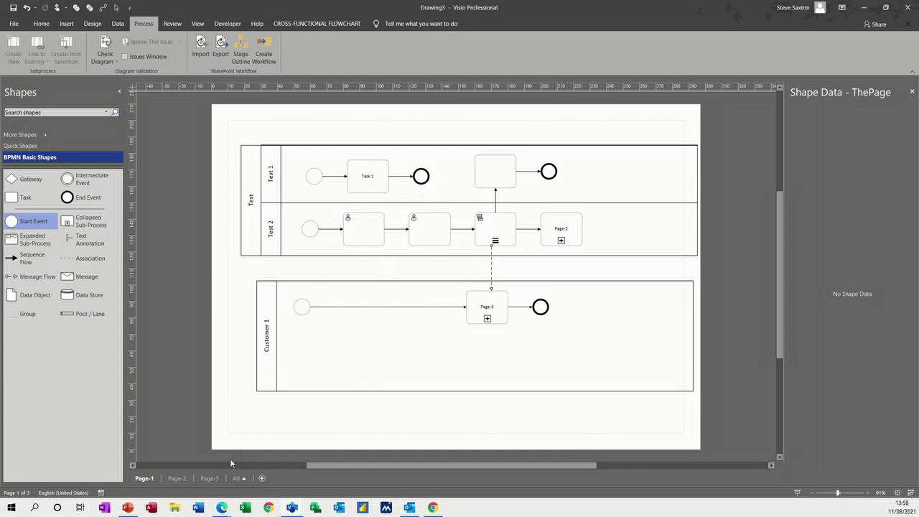
pyautogui.click(209, 477)
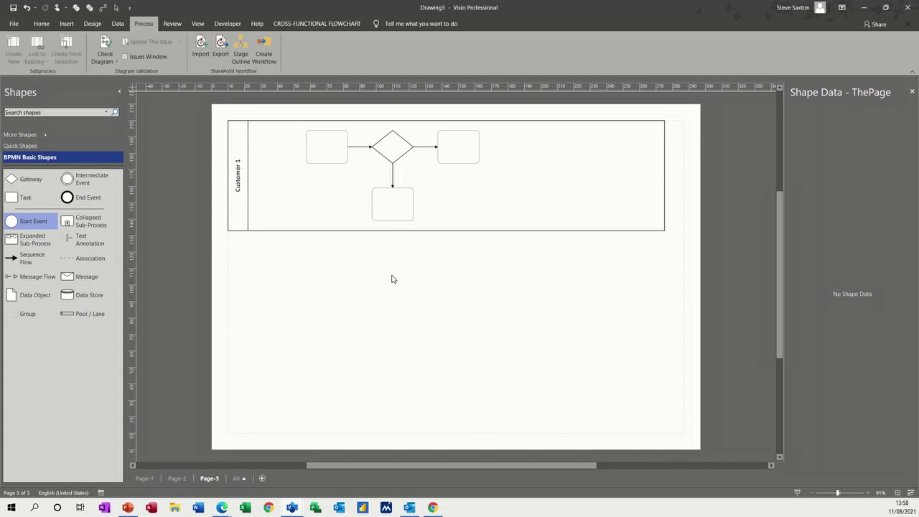
# Wrap the three Page-3 tasks around the gateway in a new container
pyautogui.click(316, 140)
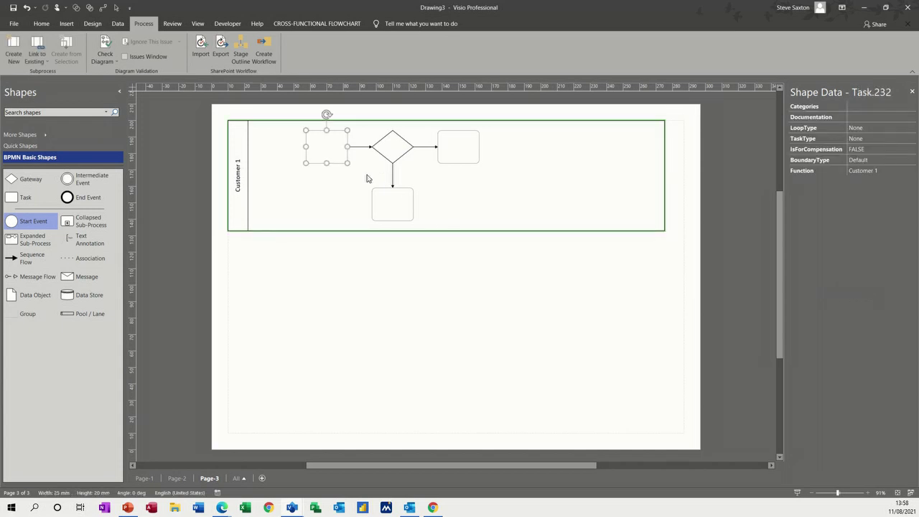
pyautogui.keyDown('shift'); pyautogui.click(389, 204); pyautogui.keyUp('shift')
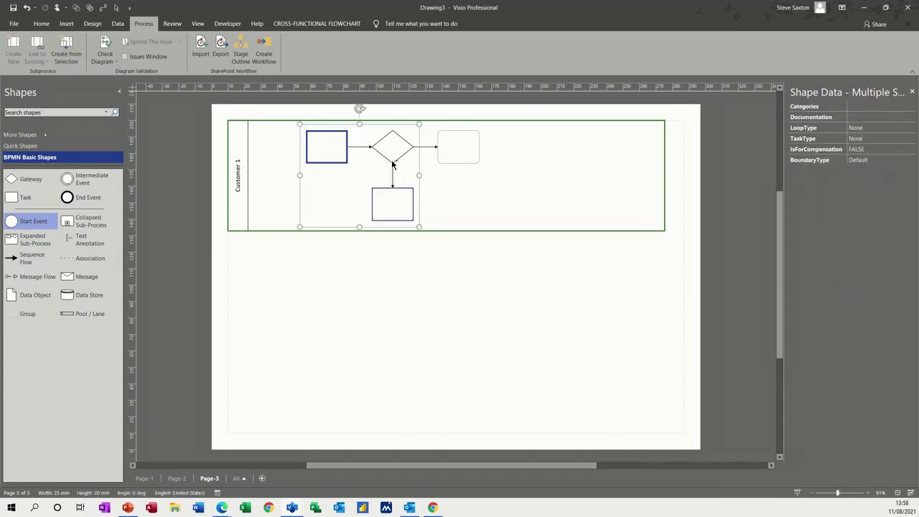
pyautogui.keyDown('shift'); pyautogui.click(446, 152); pyautogui.keyUp('shift')
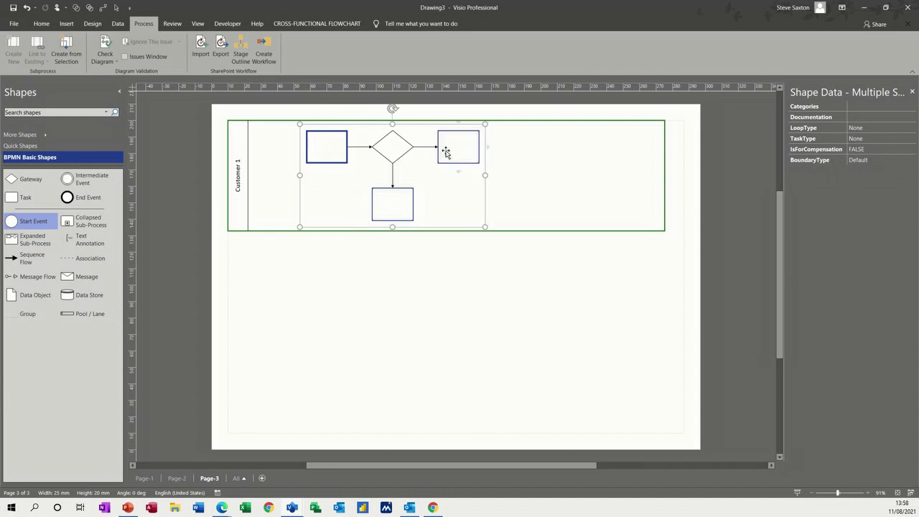
pyautogui.rightClick(446, 153)
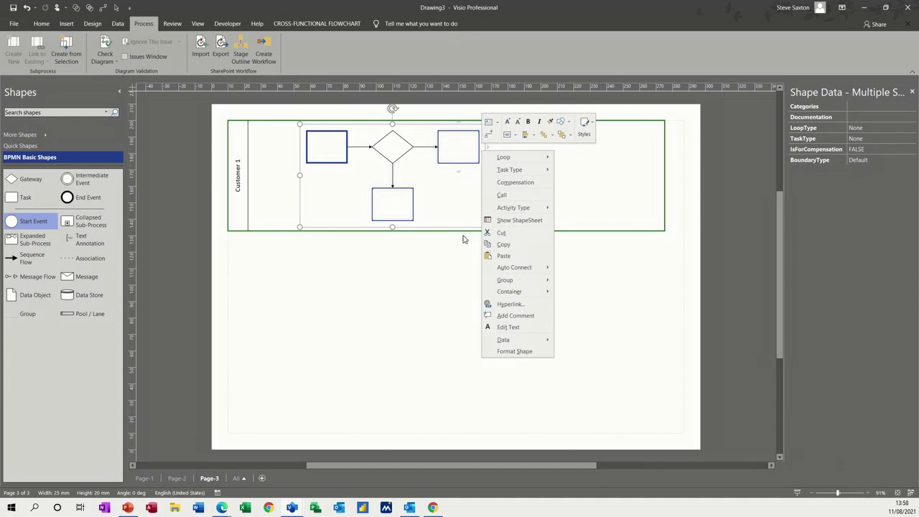
pyautogui.moveTo(499, 290)
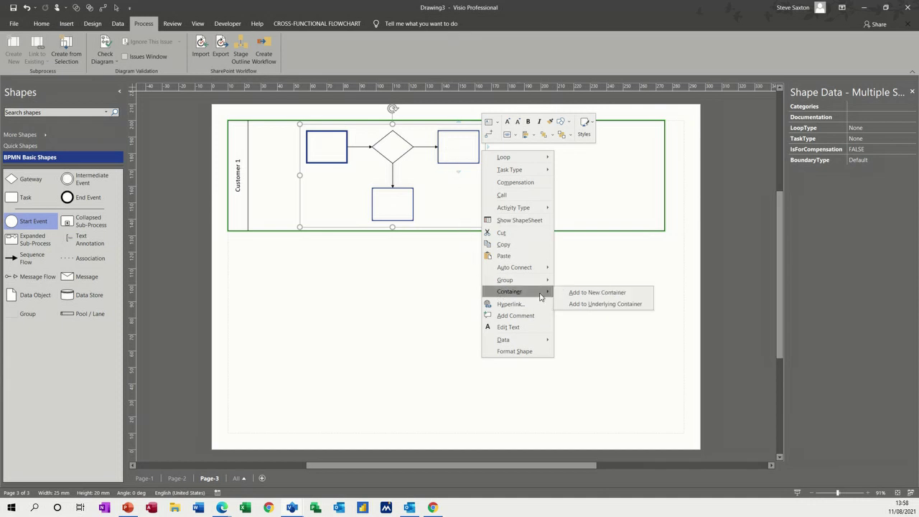
pyautogui.click(584, 293)
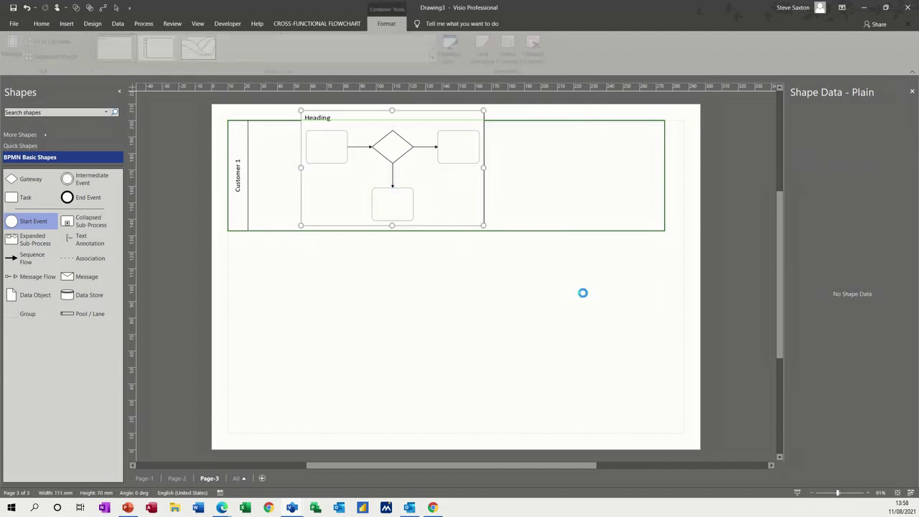
# Title the Page-3 container 'Testing', then undo a trial move of the container
pyautogui.doubleClick(320, 121)
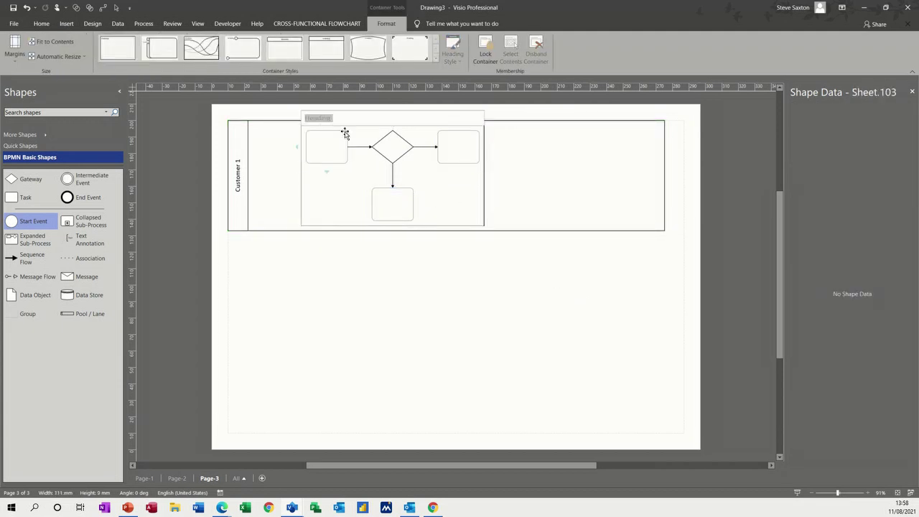
pyautogui.write('Testing')
pyautogui.click(441, 181)
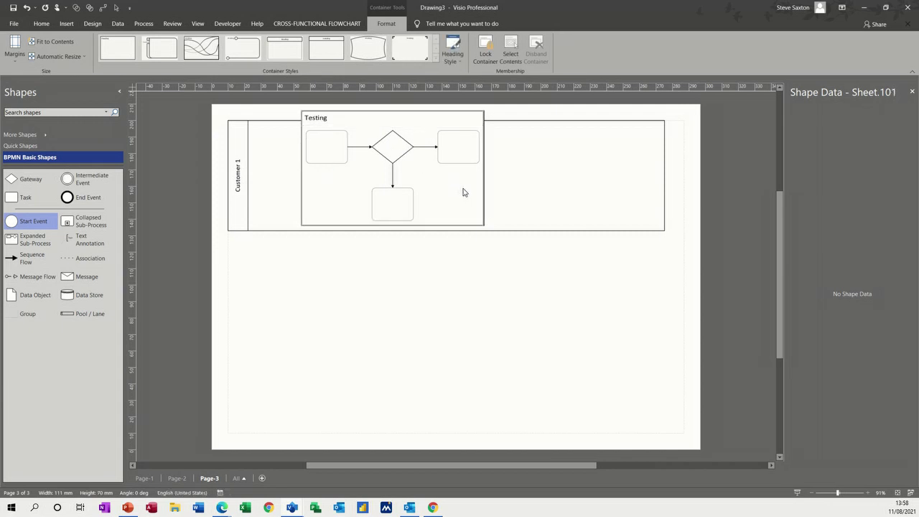
pyautogui.moveTo(484, 202); pyautogui.dragTo(489, 337)
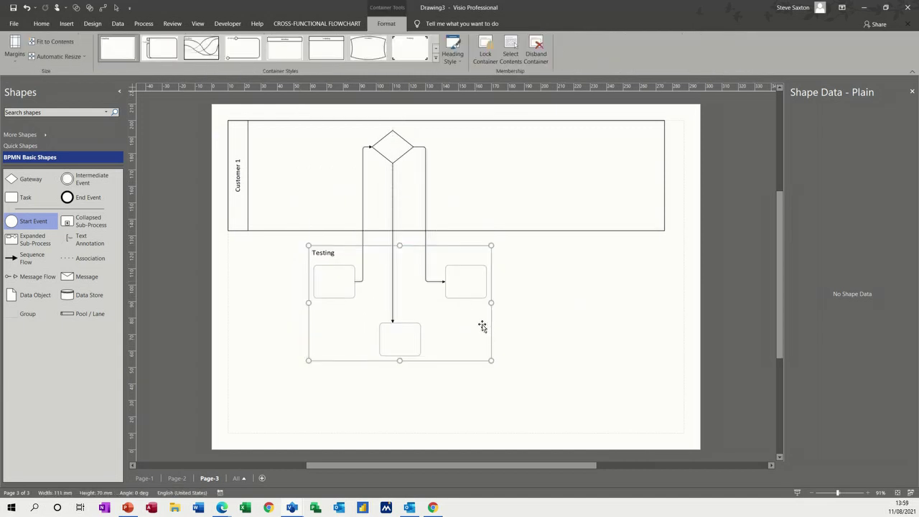
pyautogui.hotkey('ctrl', 'z')
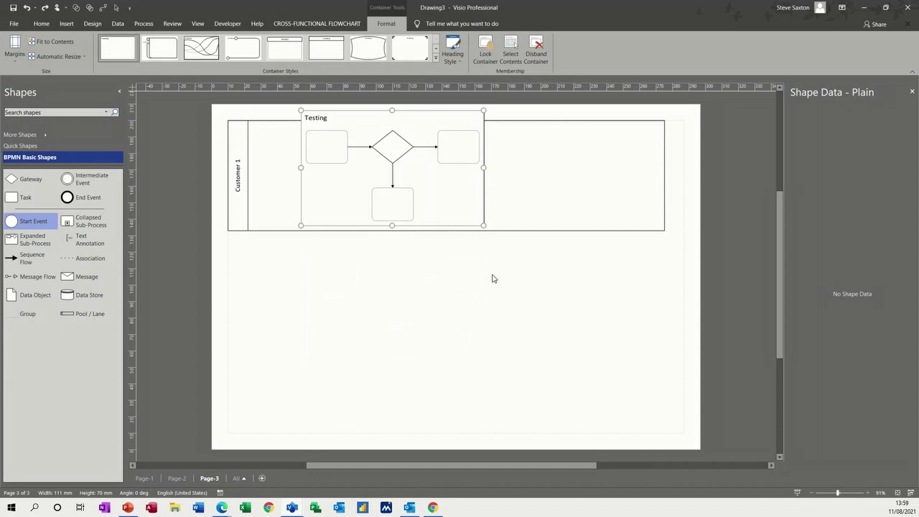
# Fit the Testing container to its gateway and three tasks
pyautogui.rightClick(474, 201)
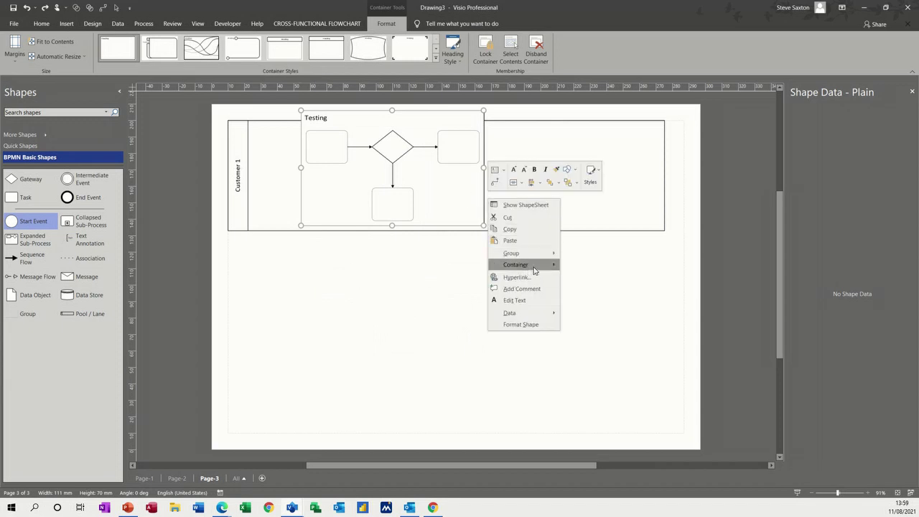
pyautogui.moveTo(534, 265)
pyautogui.click(595, 267)
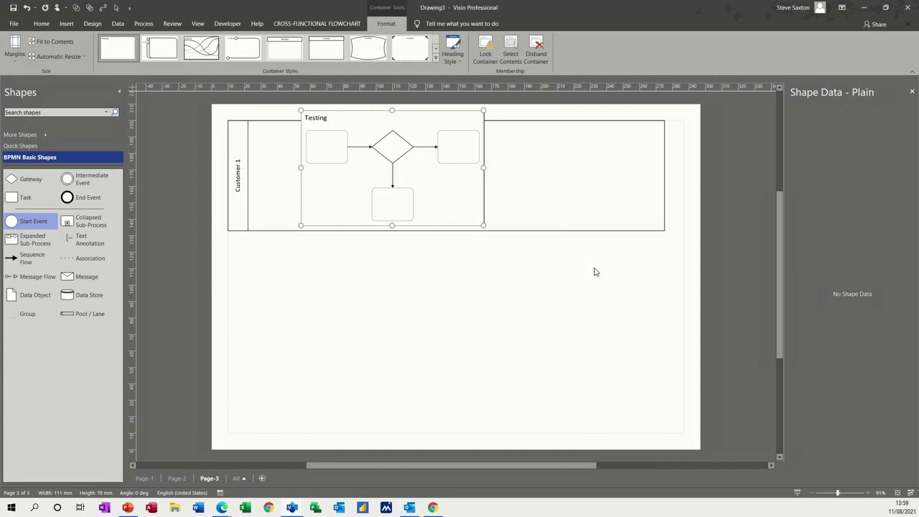
# Lock the Testing container, then test-drag it below the swimlane and undo the move
pyautogui.rightClick(489, 224)
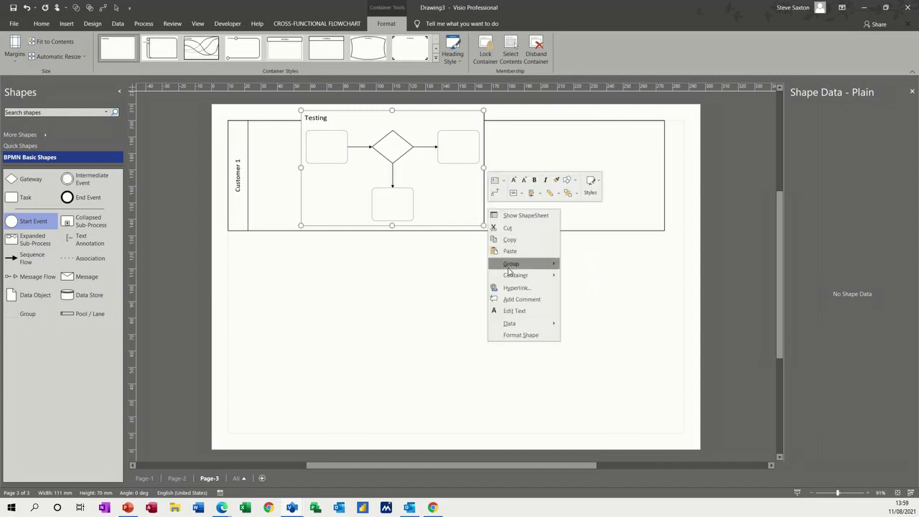
pyautogui.moveTo(511, 276)
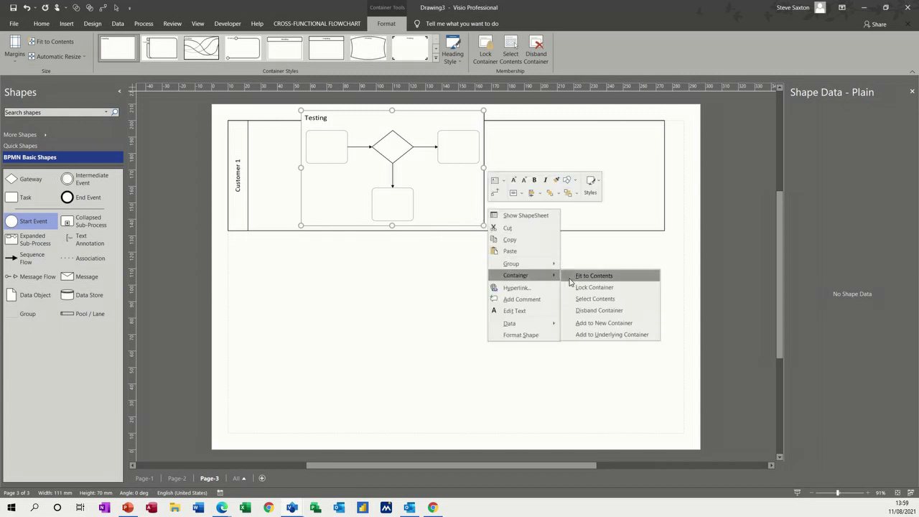
pyautogui.click(607, 291)
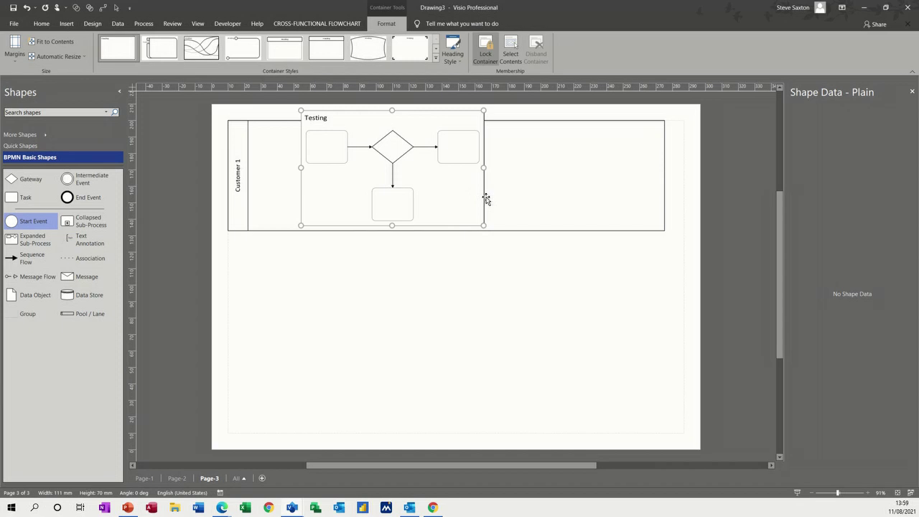
pyautogui.moveTo(486, 200); pyautogui.dragTo(479, 343)
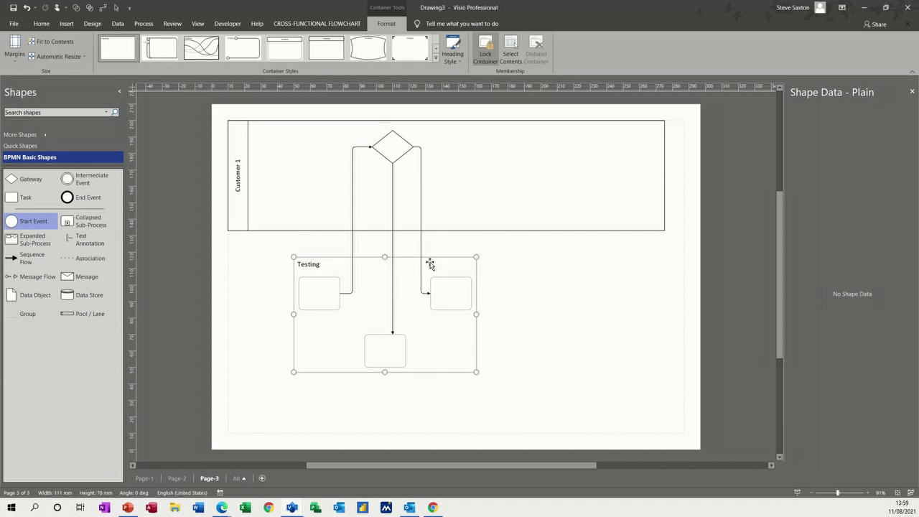
pyautogui.hotkey('ctrl', 'z')
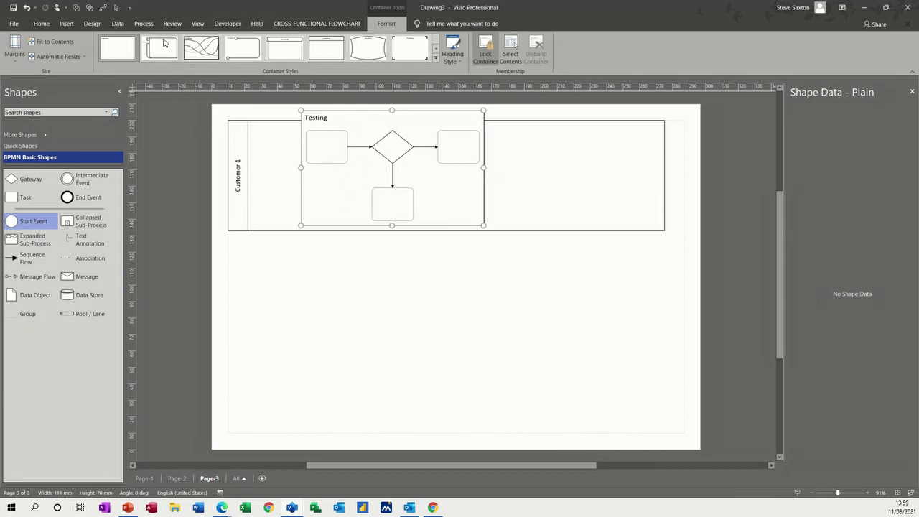
# Run Check Diagram and locate the missing-outgoing-flow and Script-task-with-incoming-flow issues on Page-1
pyautogui.click(142, 24)
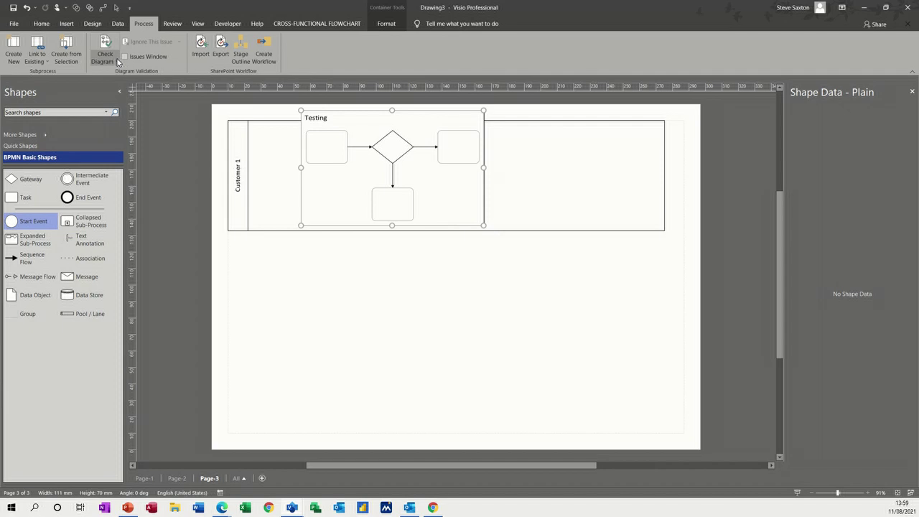
pyautogui.click(105, 43)
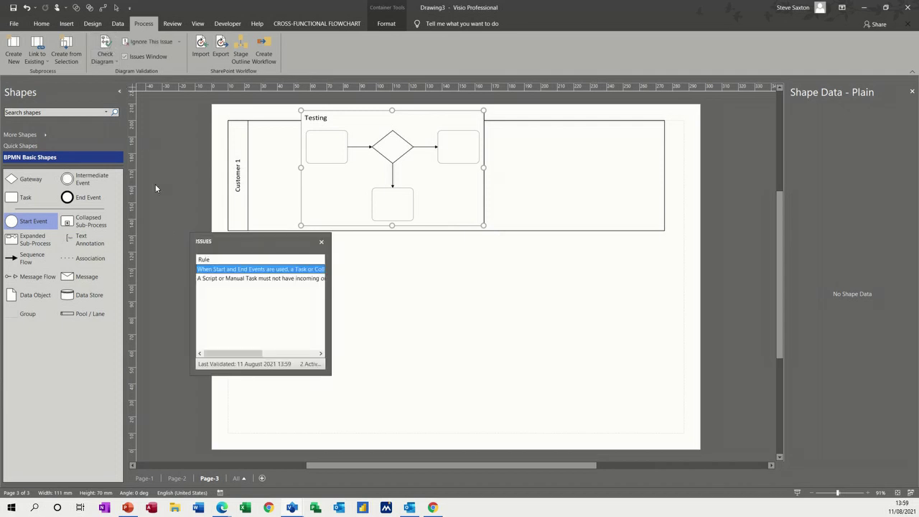
pyautogui.click(215, 279)
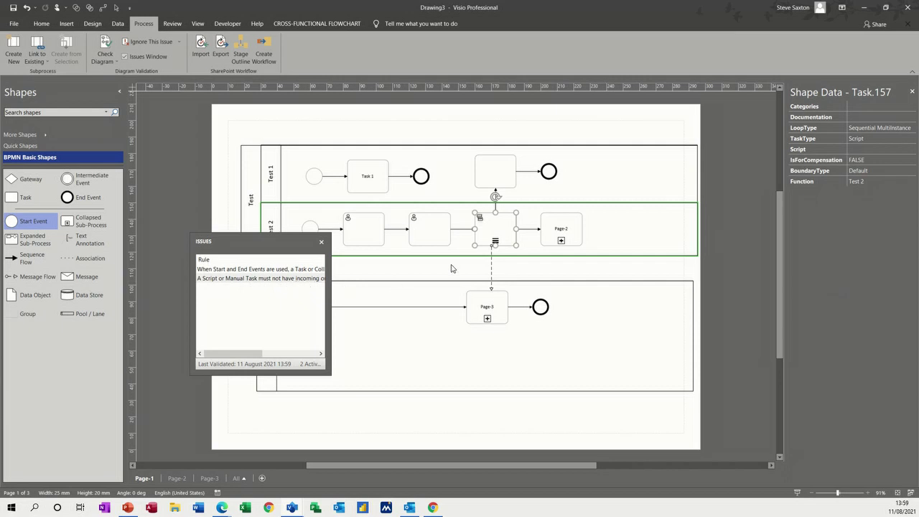
pyautogui.click(300, 270)
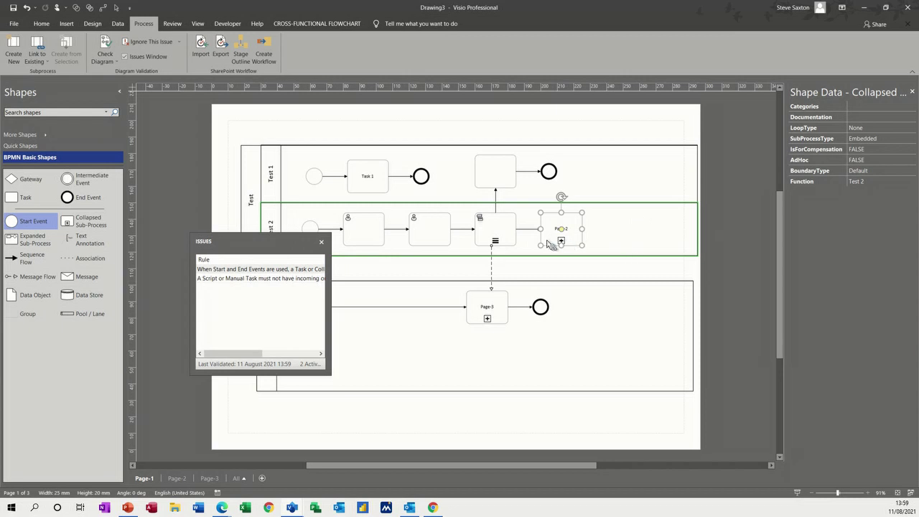
pyautogui.click(270, 280)
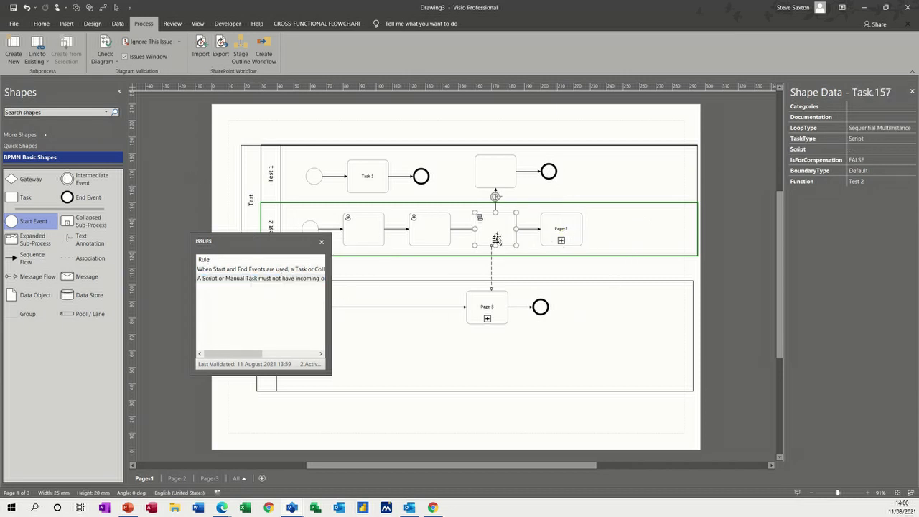
# Close the Issues window and view Page-2 and Page-3, ending back on Page-1
pyautogui.click(321, 242)
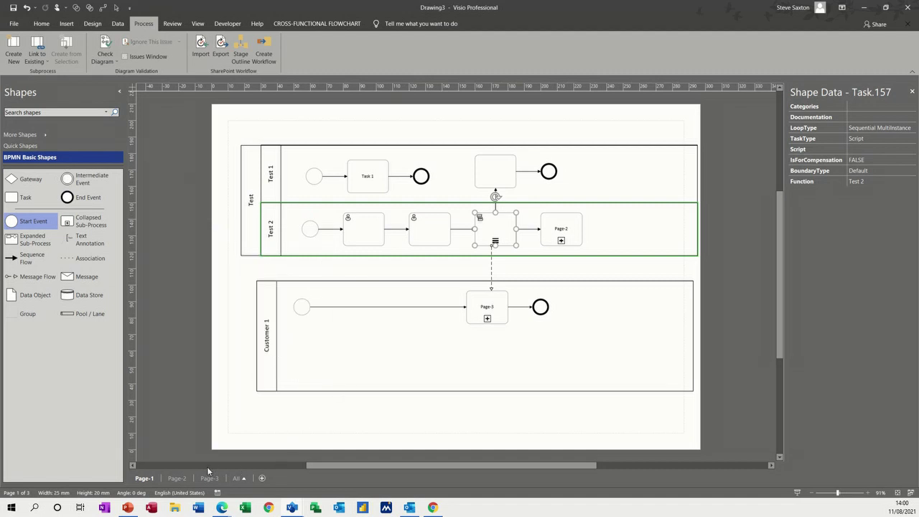
pyautogui.click(177, 478)
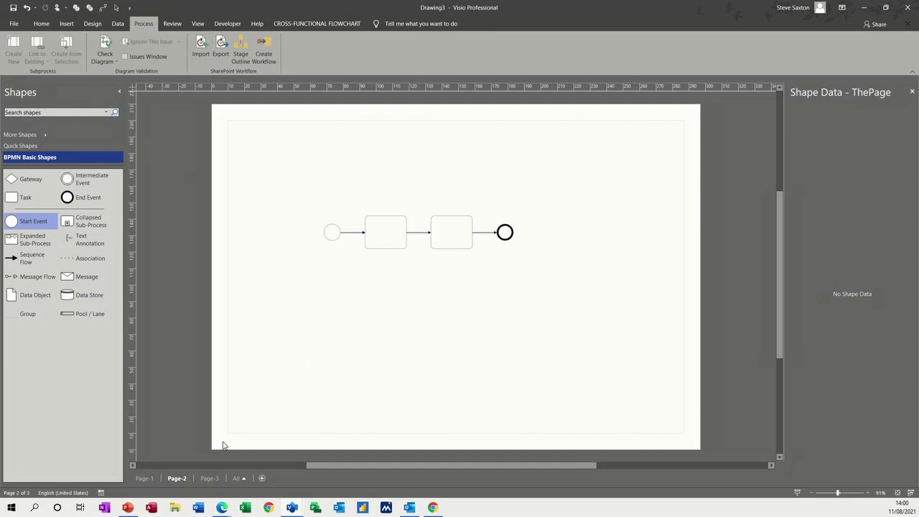
pyautogui.click(210, 478)
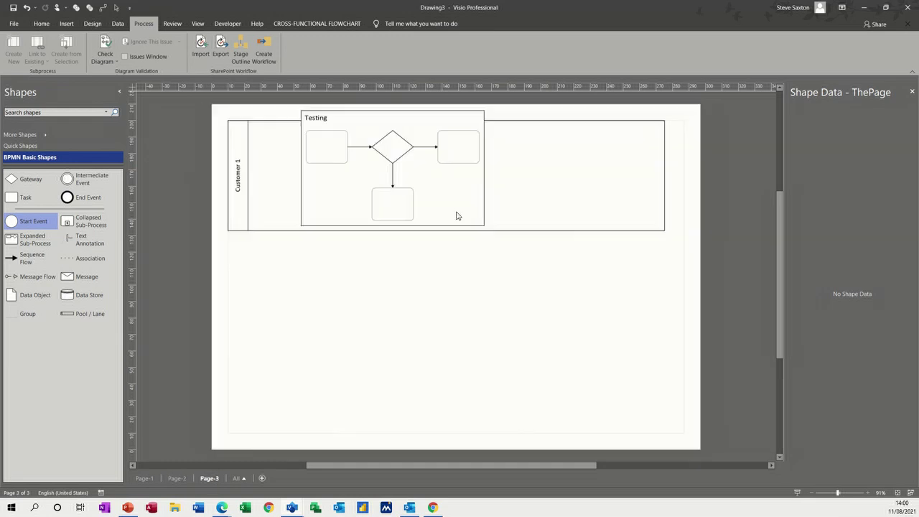
pyautogui.click(144, 478)
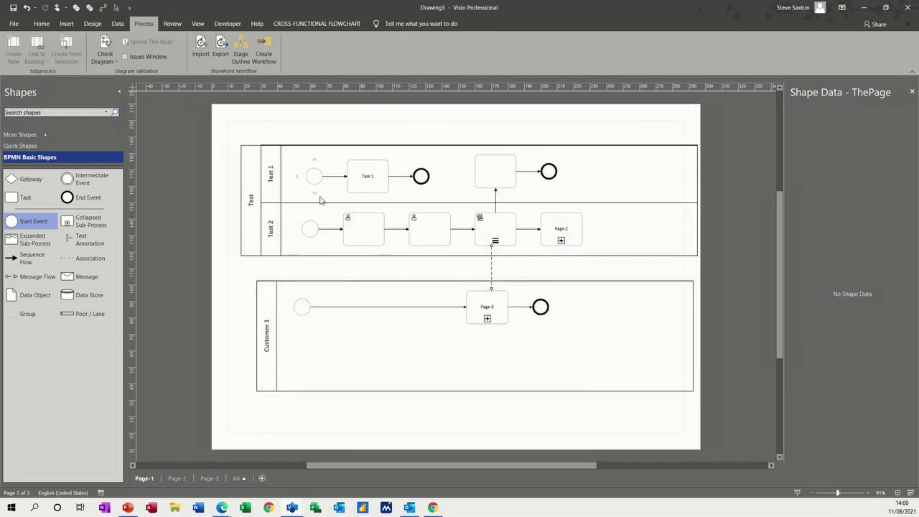